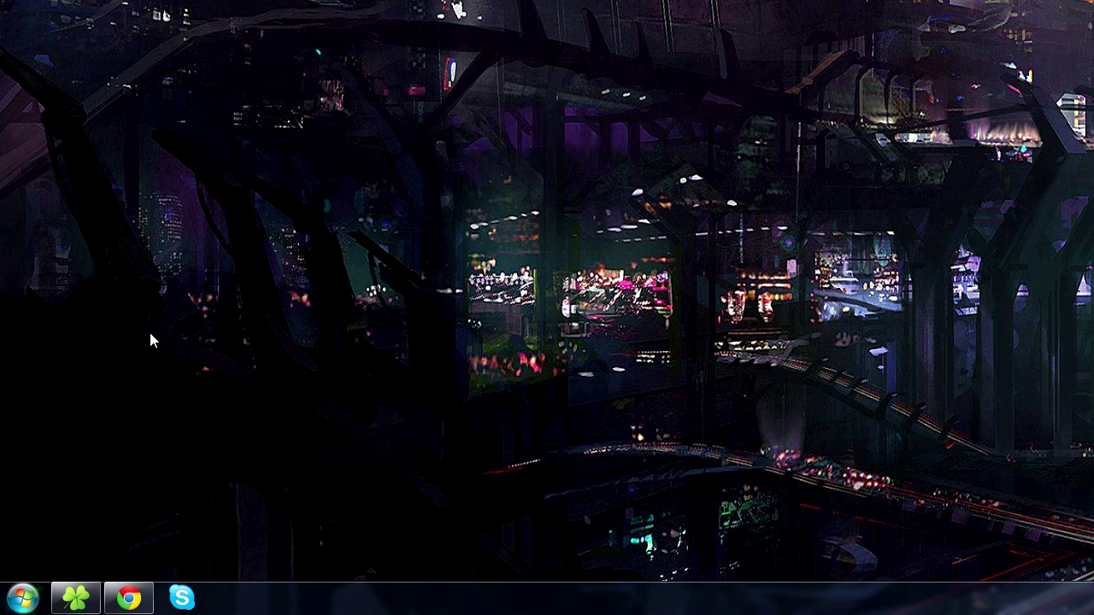
# Step: Switch to Chrome, search for "halo 2 iso" and open the Halo 2 ISO + Games for Windows Marketplace client result
pyautogui.click(128, 597)
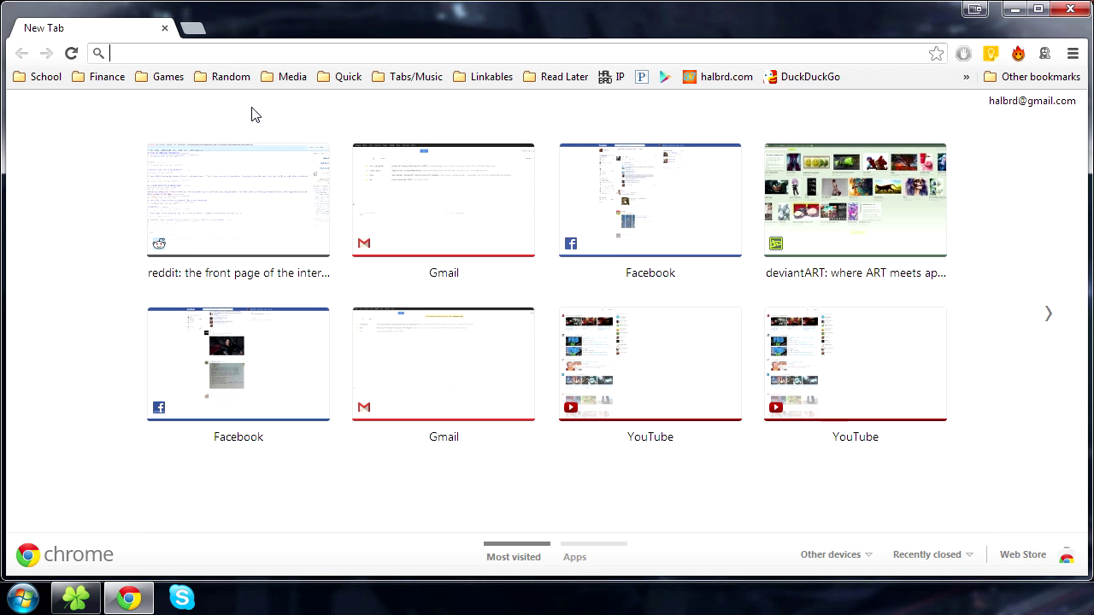
pyautogui.write('halo 2 iso')
pyautogui.press('Return')
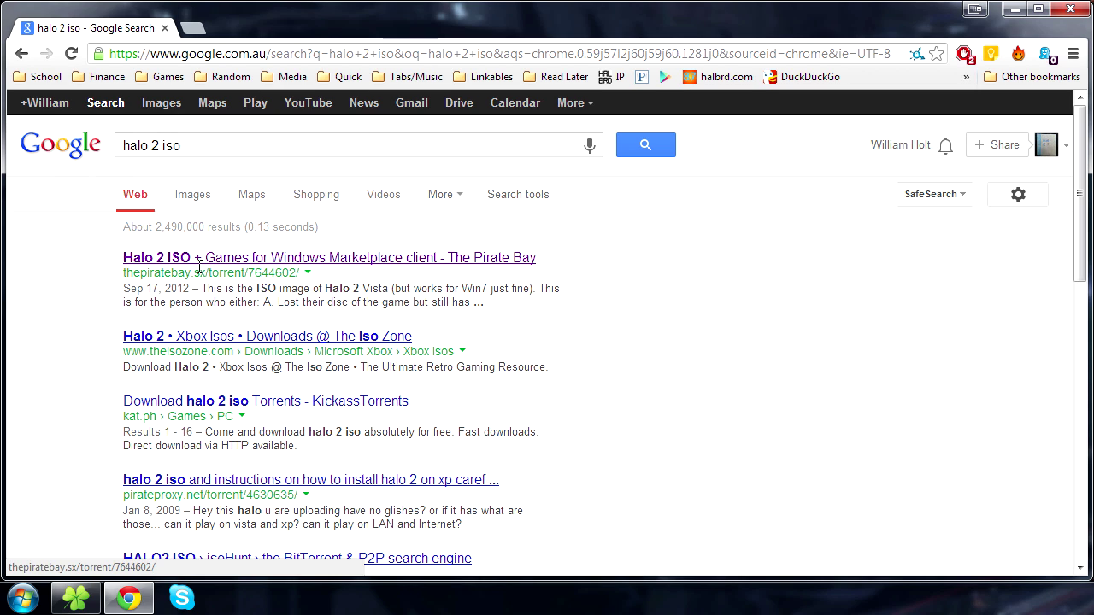
pyautogui.click(202, 262)
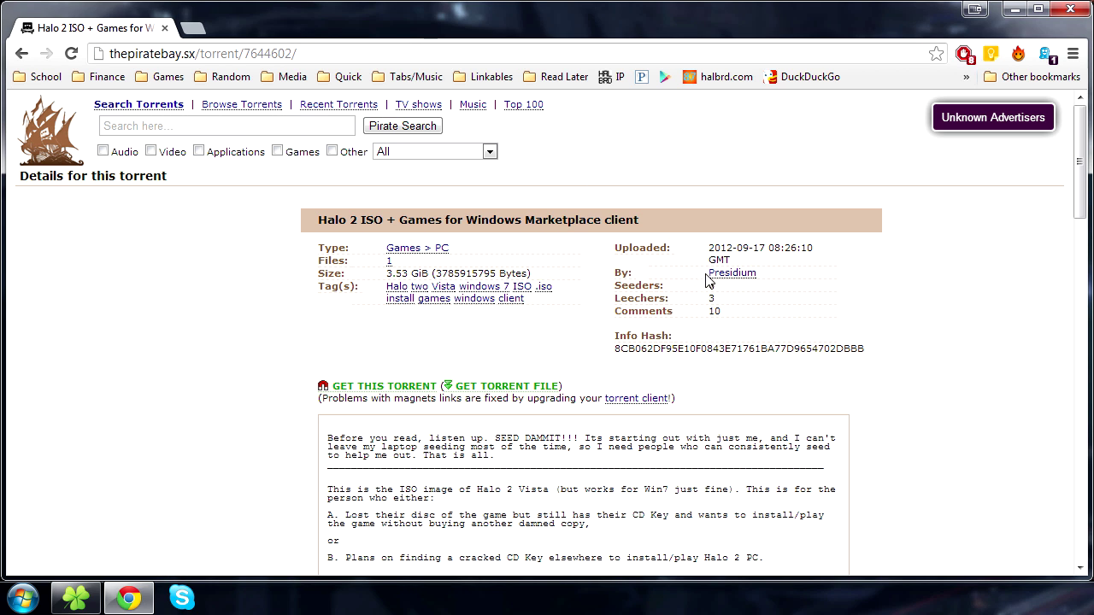
# Step: Examine the torrent page's description and installation notes for the Halo 2 ISO
pyautogui.scroll(-3, 410, 427)
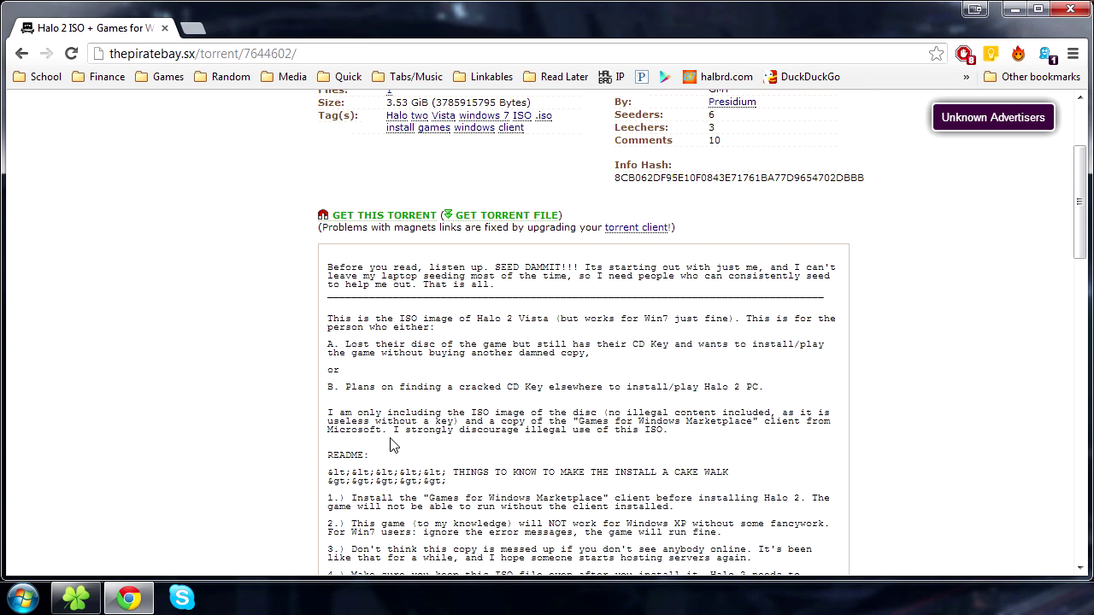
pyautogui.moveTo(531, 182); pyautogui.dragTo(573, 190)
pyautogui.click(515, 184)
pyautogui.moveTo(502, 187); pyautogui.dragTo(556, 181)
pyautogui.click(540, 181)
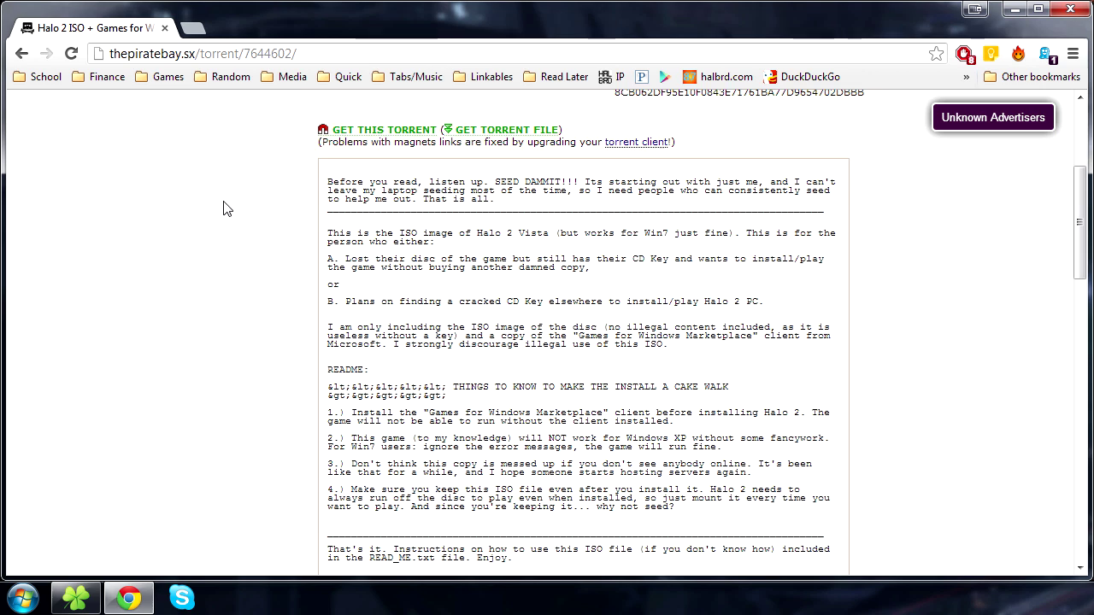
pyautogui.scroll(3, 278, 288)
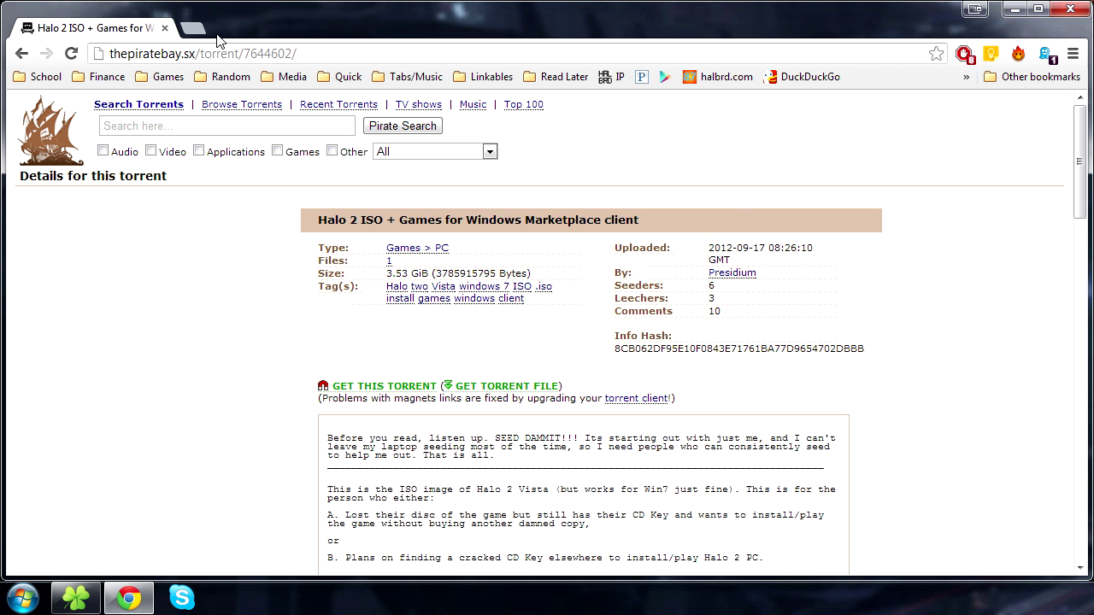
# Step: Close the torrent page, leaving a blank new tab, and minimise the browser window
pyautogui.click(193, 28)
pyautogui.click(163, 29)
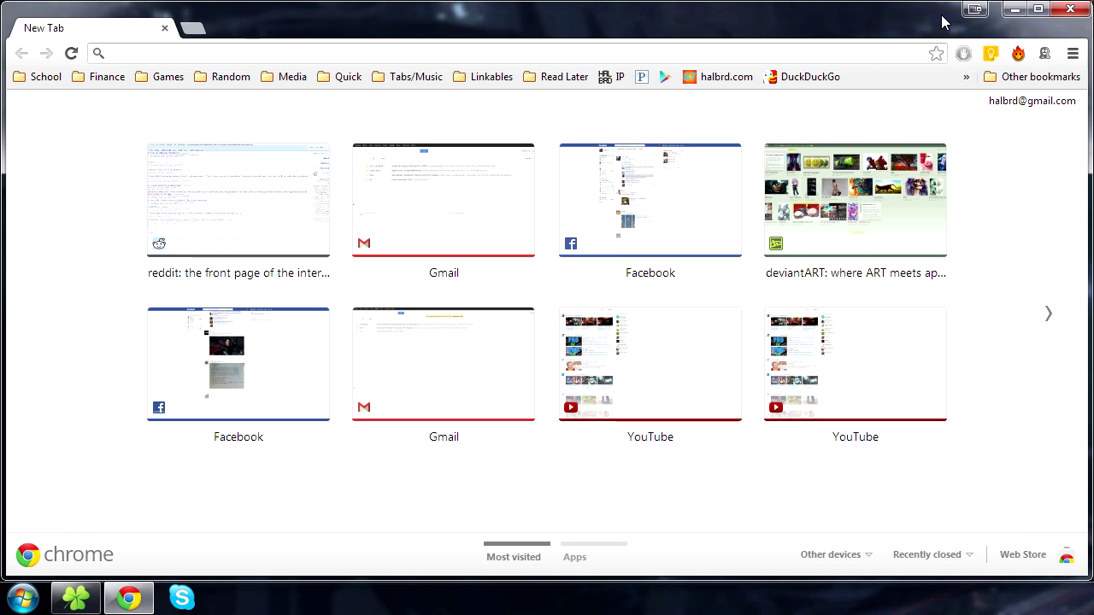
pyautogui.click(1015, 10)
# Step: Place the Halo 2 ISO folder on the desktop, open it to examine its files, and minimise the folder window
pyautogui.moveTo(94, 2); pyautogui.dragTo(43, 68)
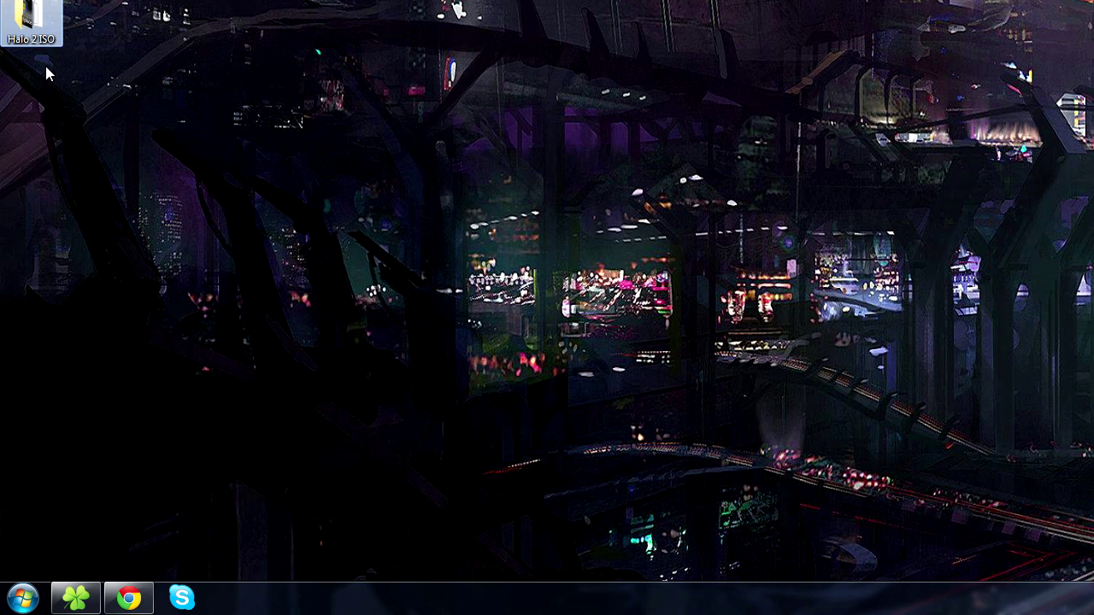
pyautogui.moveTo(36, 16); pyautogui.dragTo(128, 118)
pyautogui.click(170, 142)
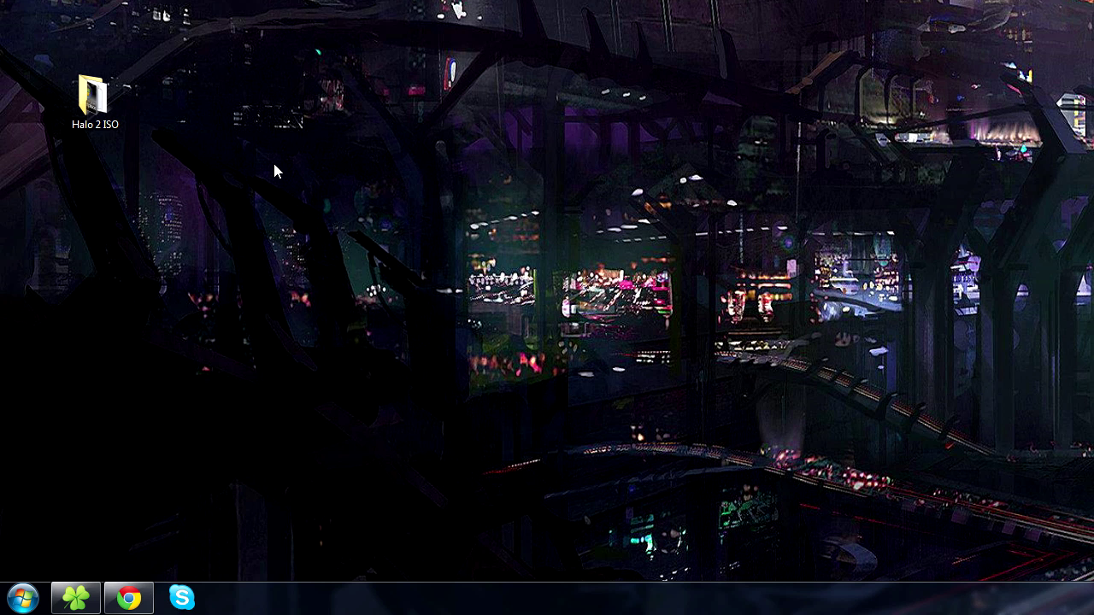
pyautogui.doubleClick(93, 97)
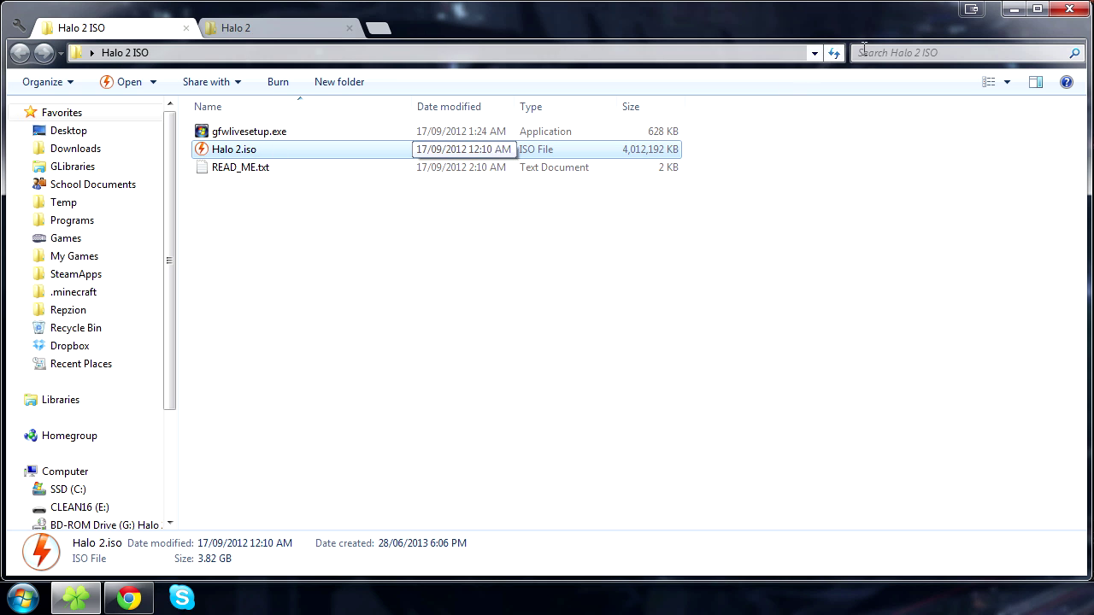
pyautogui.click(1012, 12)
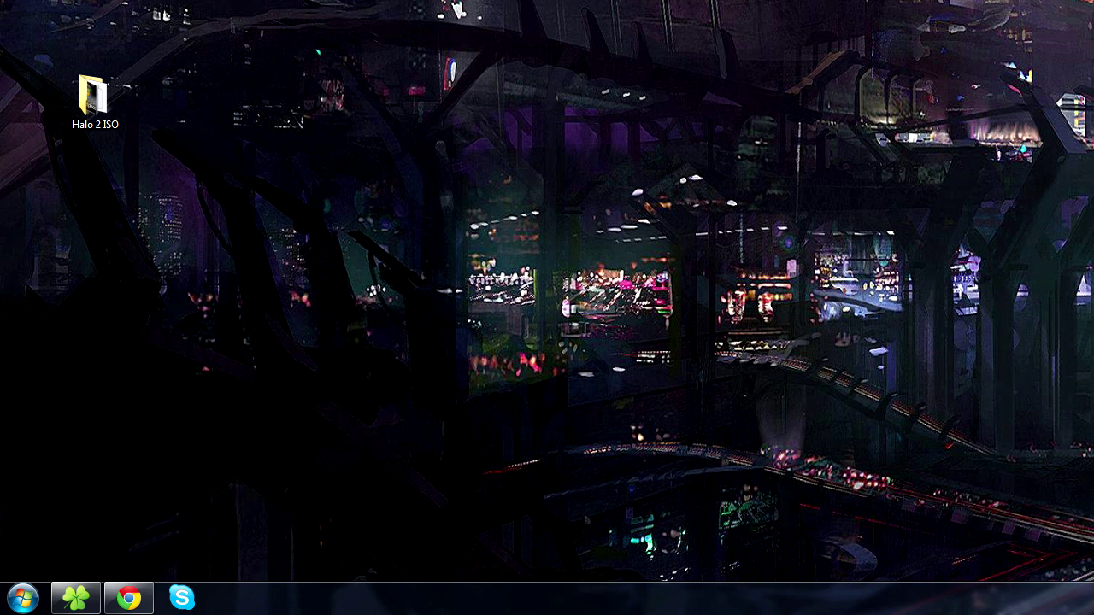
# Step: Place the MF.dll file on the desktop below the Halo 2 ISO folder
pyautogui.moveTo(173, 85); pyautogui.dragTo(96, 185)
pyautogui.click(218, 150)
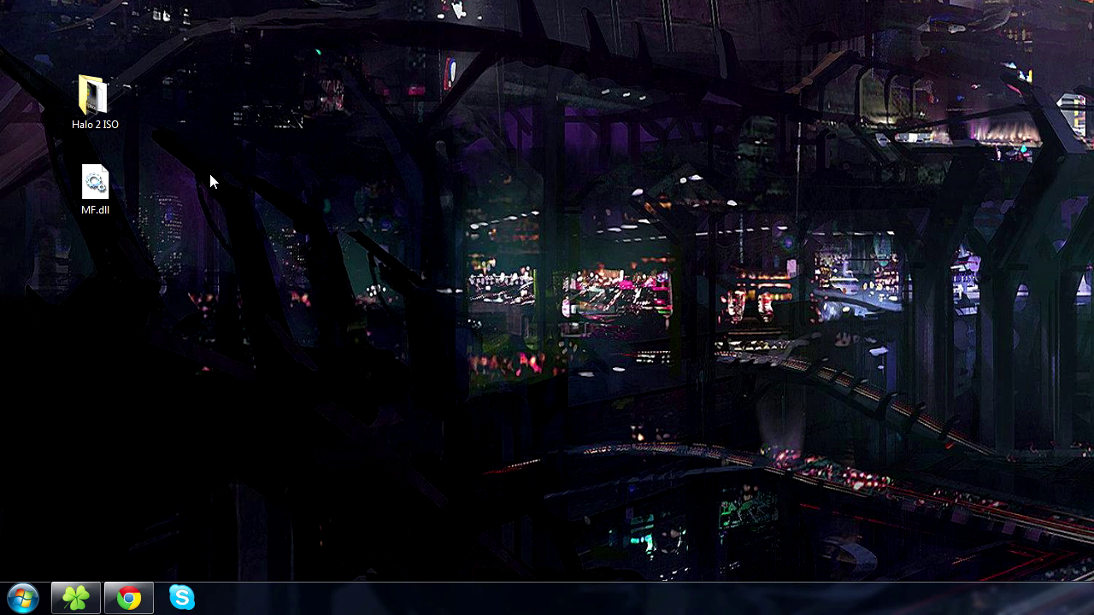
pyautogui.moveTo(29, 2); pyautogui.dragTo(143, 296)
pyautogui.click(247, 177)
# Step: Run gfwlivesetup.exe from the Halo 2 ISO folder to install Games for Windows Marketplace, and close the installer without launching the client
pyautogui.doubleClick(91, 96)
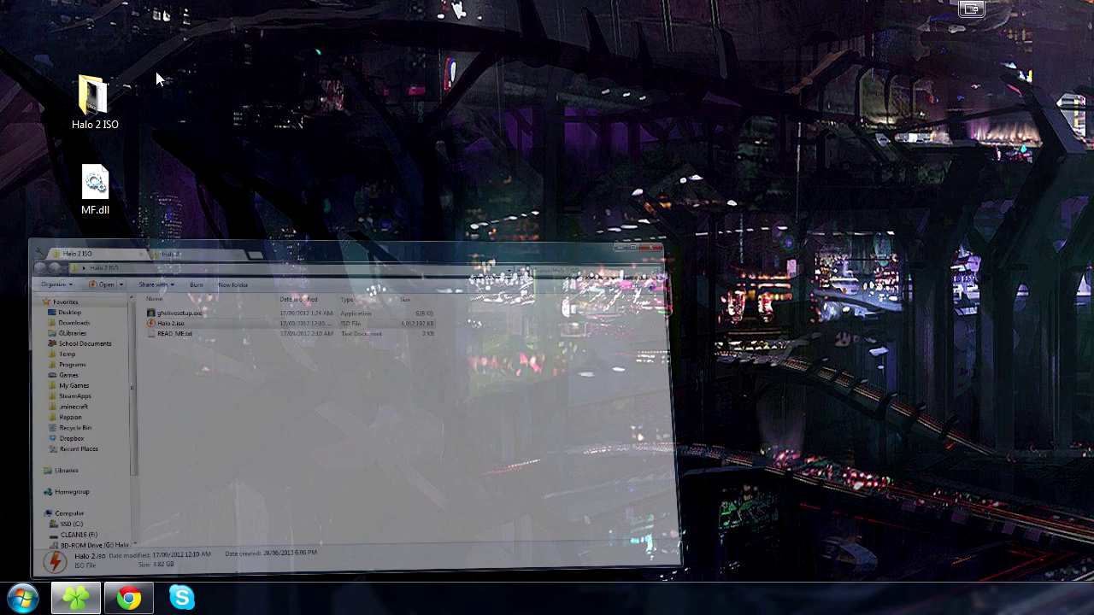
pyautogui.click(256, 134)
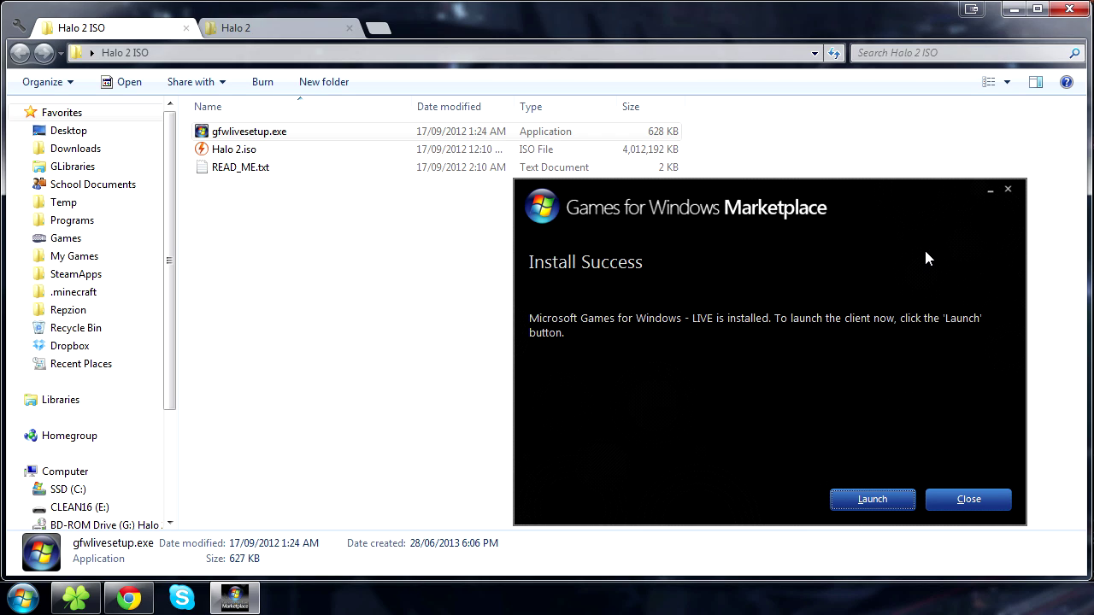
pyautogui.click(974, 503)
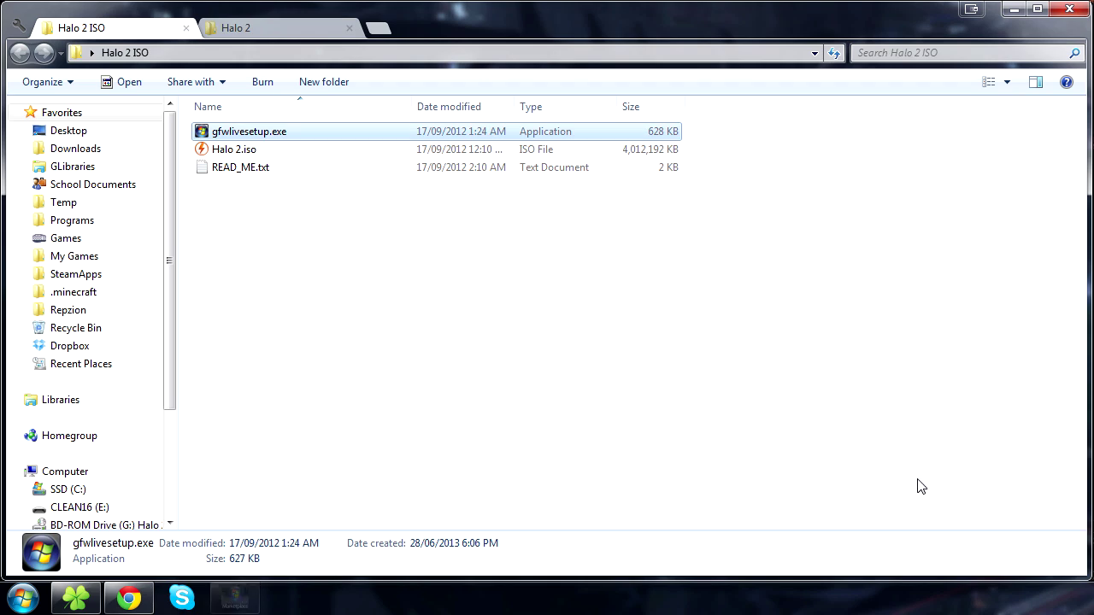
# Step: Examine the actions available for Halo 2.iso in the Halo 2 ISO folder
pyautogui.click(334, 264)
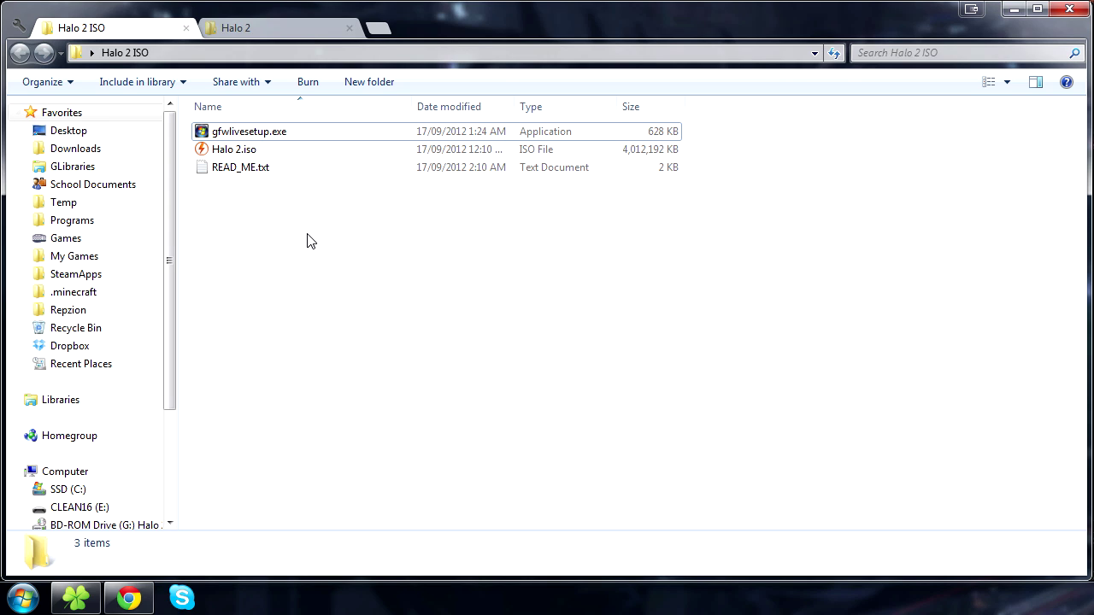
pyautogui.click(270, 160)
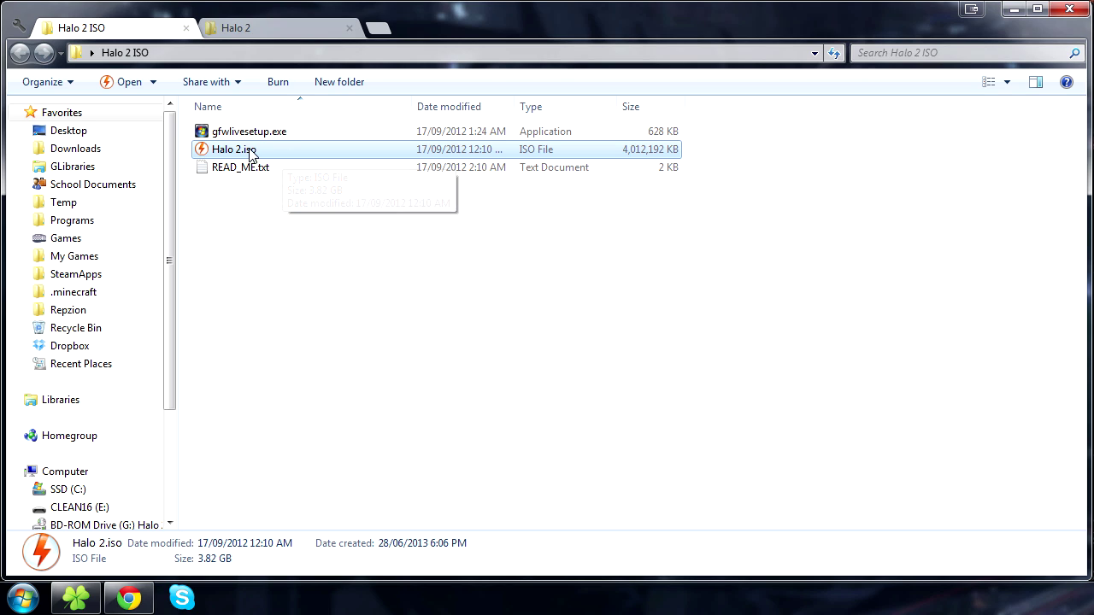
pyautogui.rightClick(270, 157)
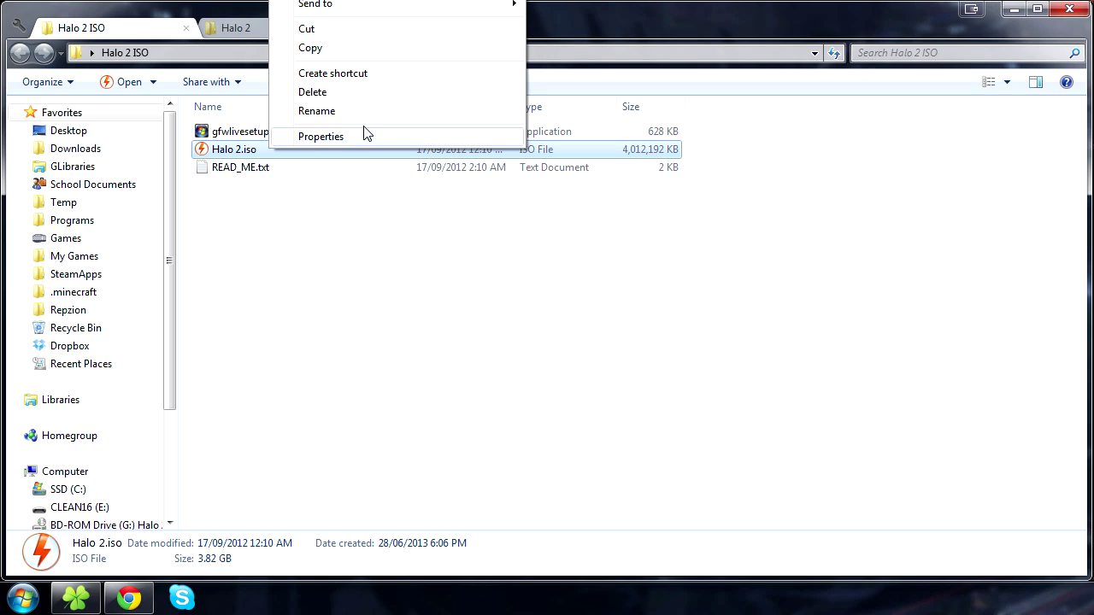
pyautogui.click(333, 264)
pyautogui.rightClick(239, 151)
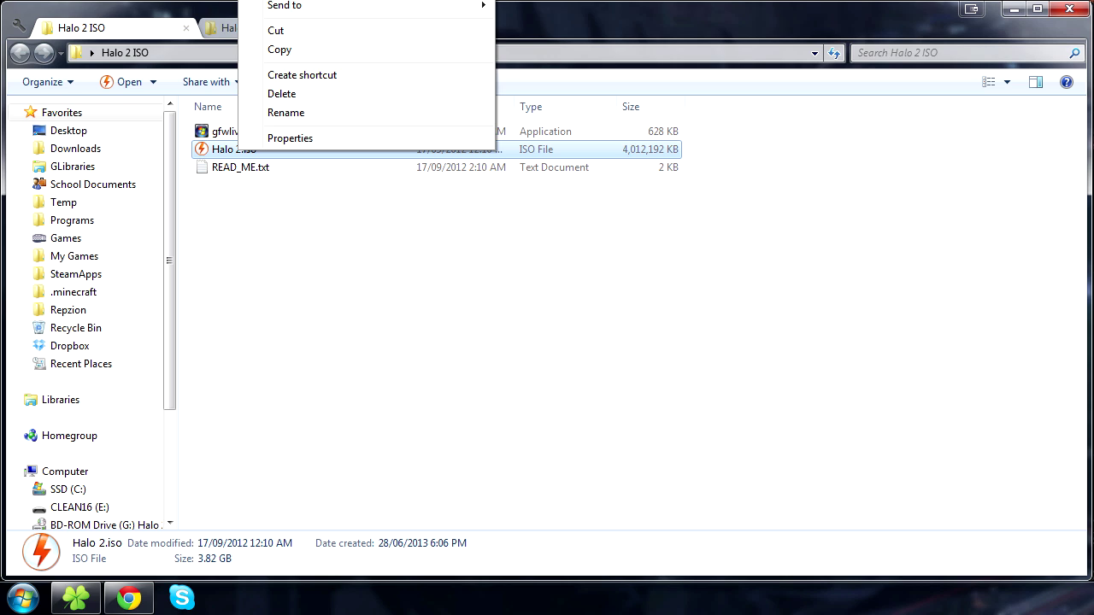
pyautogui.click(532, 222)
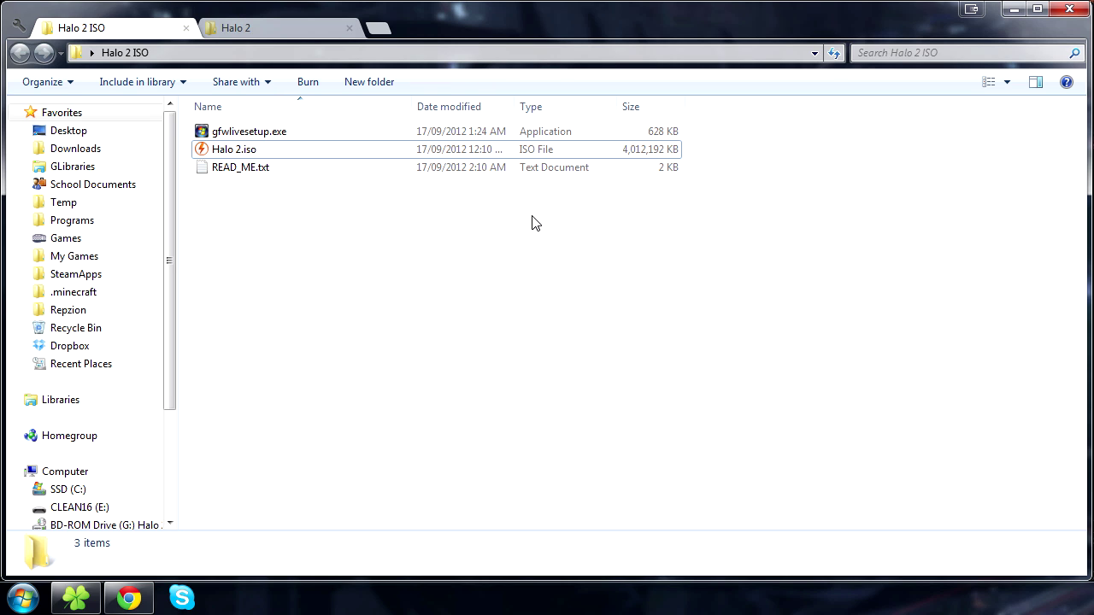
# Step: Open the Computer view in a new tab and launch the Halo 2 disc from BD-ROM Drive (G:)
pyautogui.click(377, 30)
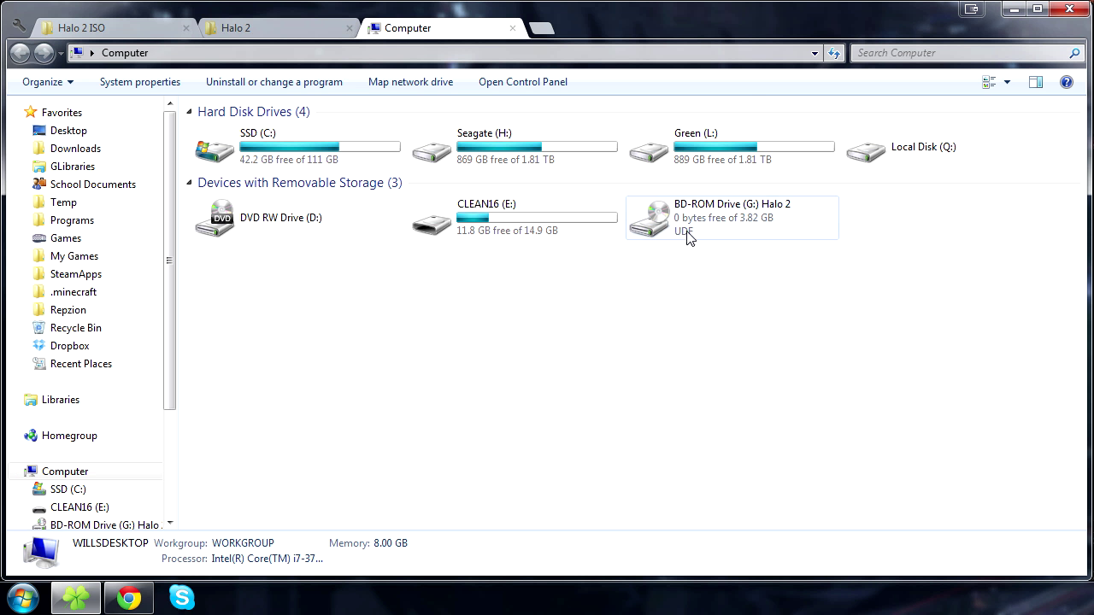
pyautogui.click(713, 238)
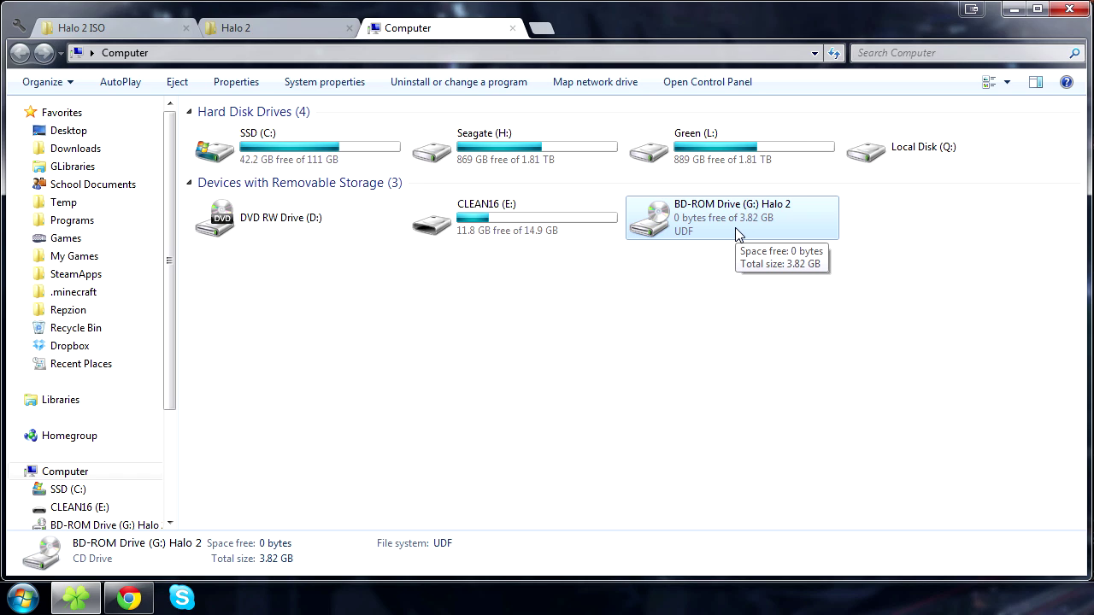
pyautogui.doubleClick(818, 209)
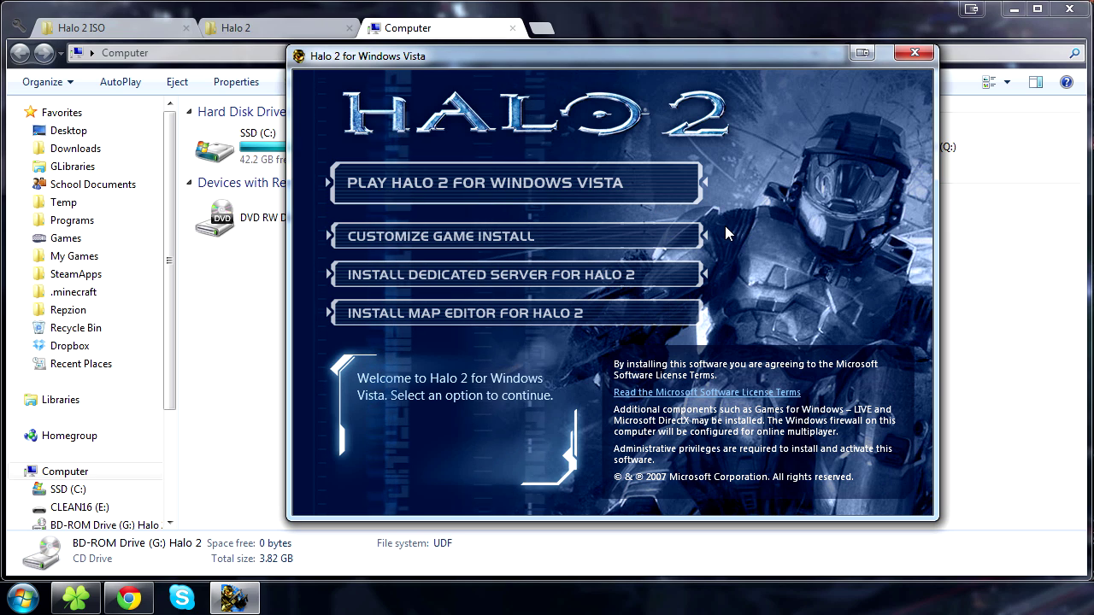
# Step: Try to customize the Halo 2 game install and close the Halo 2 setup window
pyautogui.click(582, 243)
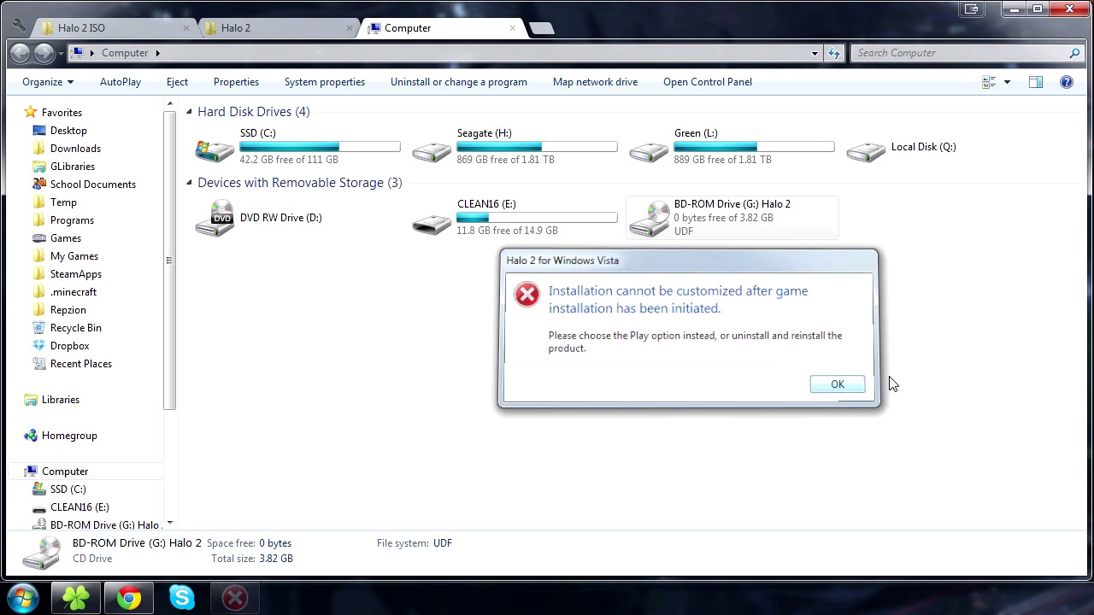
pyautogui.click(840, 386)
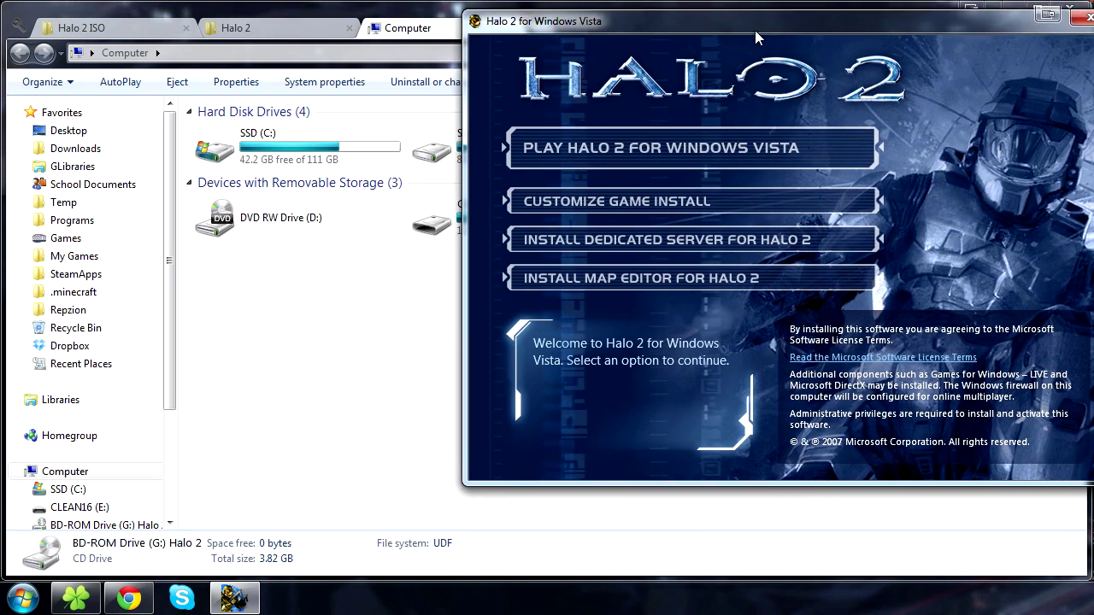
pyautogui.moveTo(754, 30); pyautogui.dragTo(668, 78)
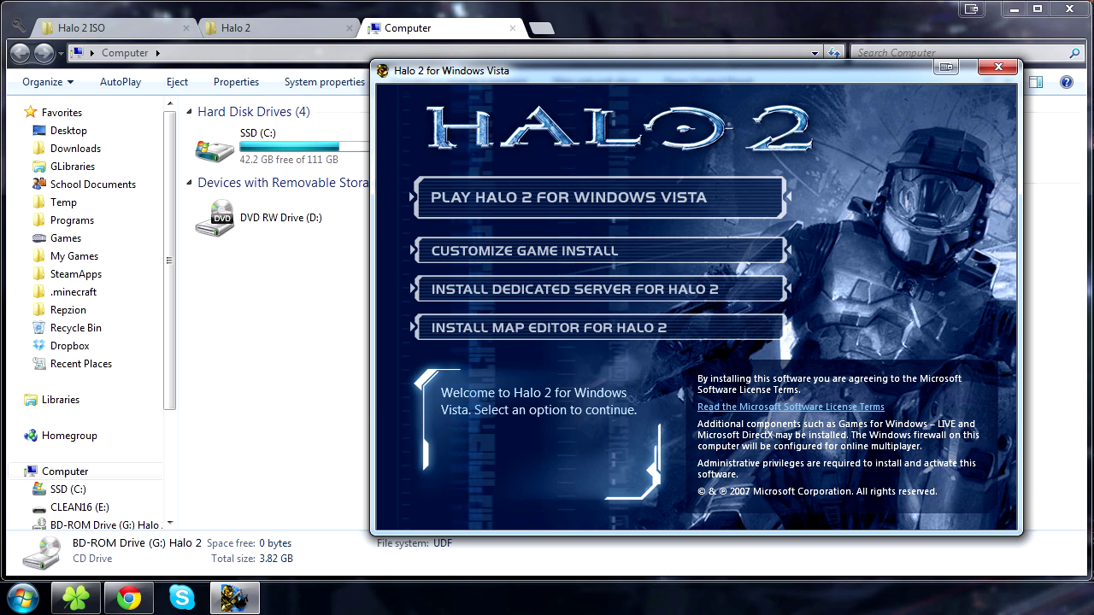
pyautogui.click(984, 70)
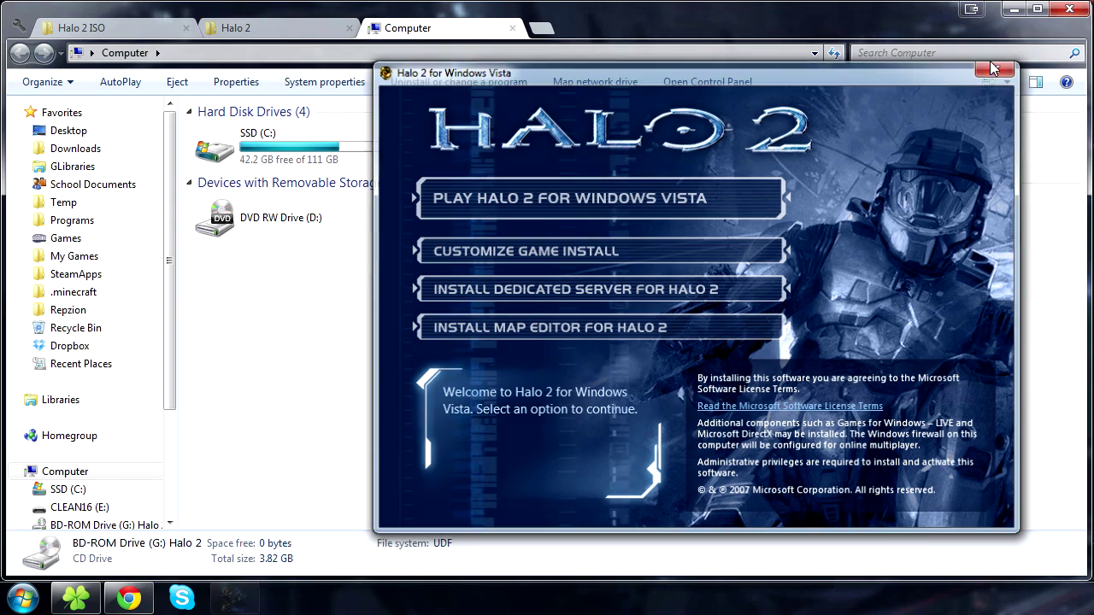
# Step: Switch to the Halo 2 game folder on Green (L:), look through its files and select Startup.exe
pyautogui.click(265, 27)
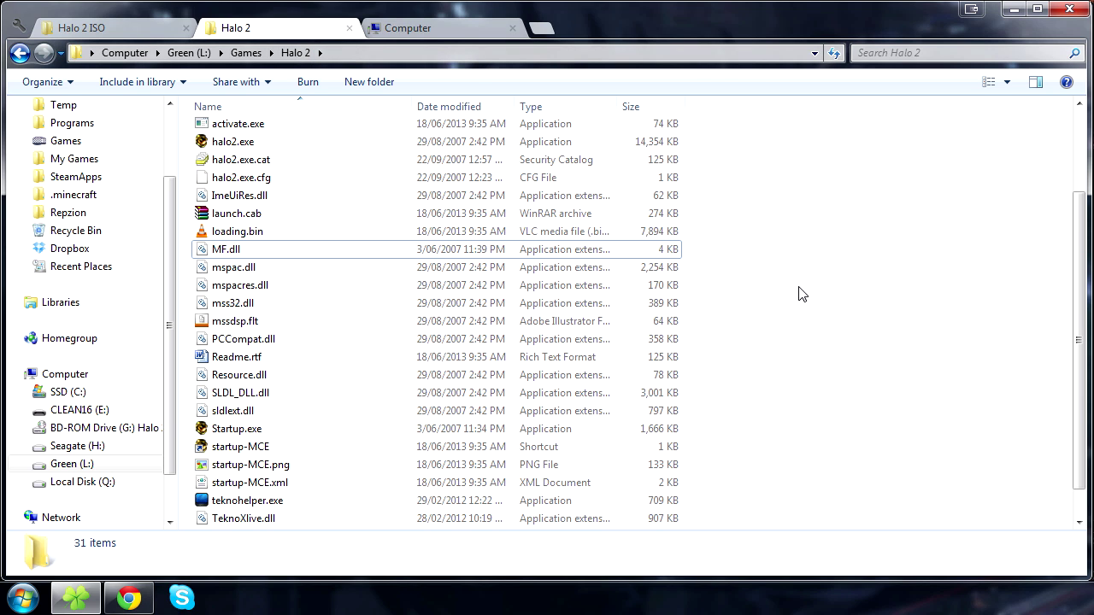
pyautogui.scroll(2, 340, 262)
pyautogui.scroll(-3, 293, 288)
pyautogui.scroll(3, 253, 415)
pyautogui.scroll(-3, 273, 390)
pyautogui.click(291, 395)
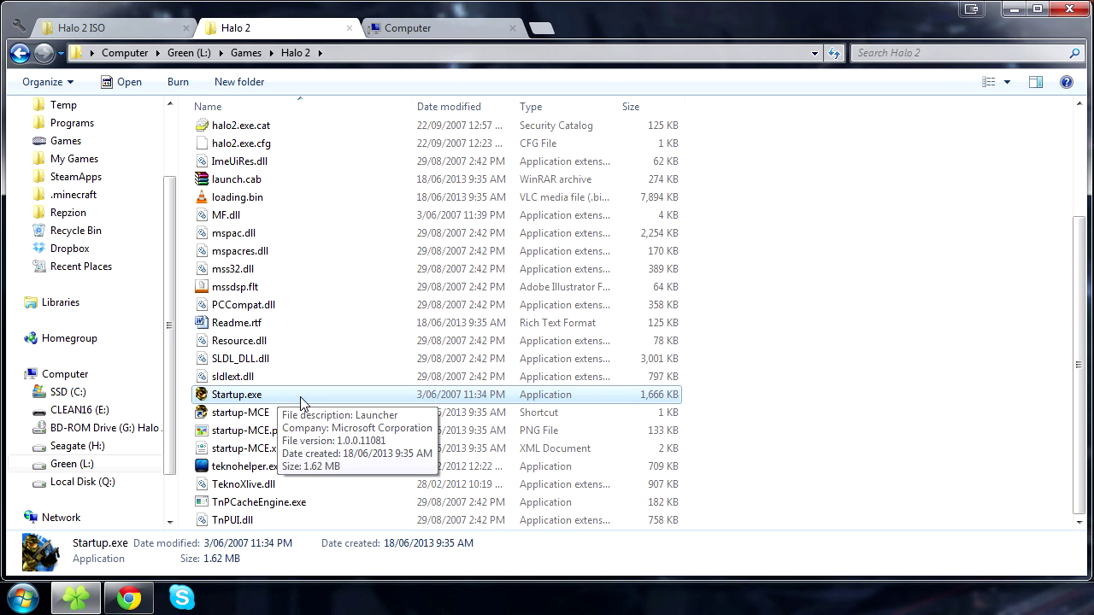
pyautogui.scroll(3, 312, 398)
pyautogui.scroll(-3, 316, 359)
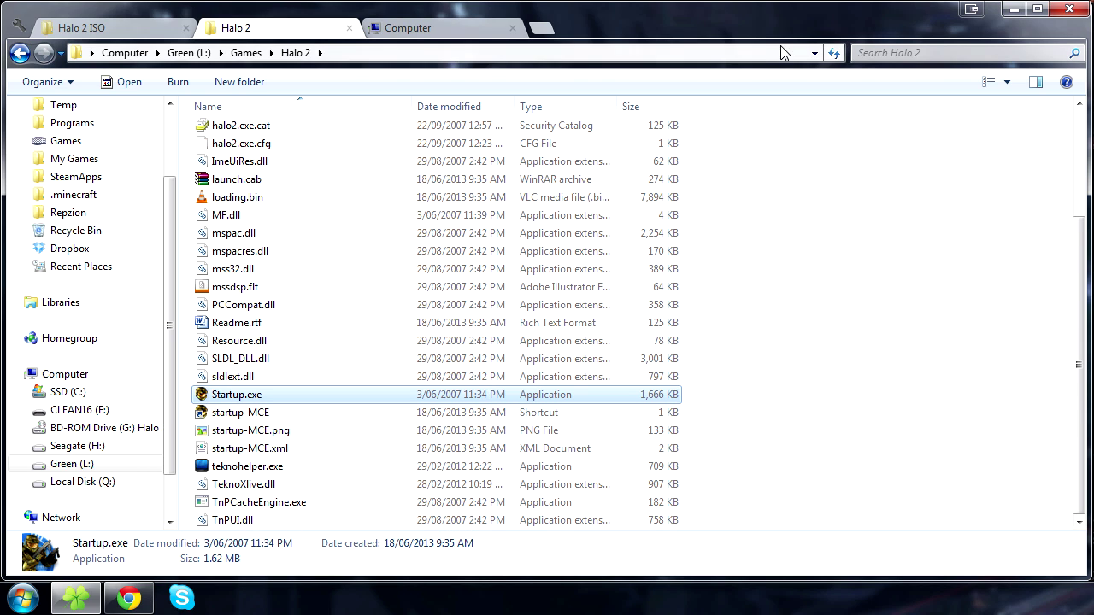
# Step: Uncover the desktop to locate MF.dll, find the matching MF.dll in the Halo 2 game folder, and widen the window again
pyautogui.moveTo(9, 151); pyautogui.dragTo(187, 170)
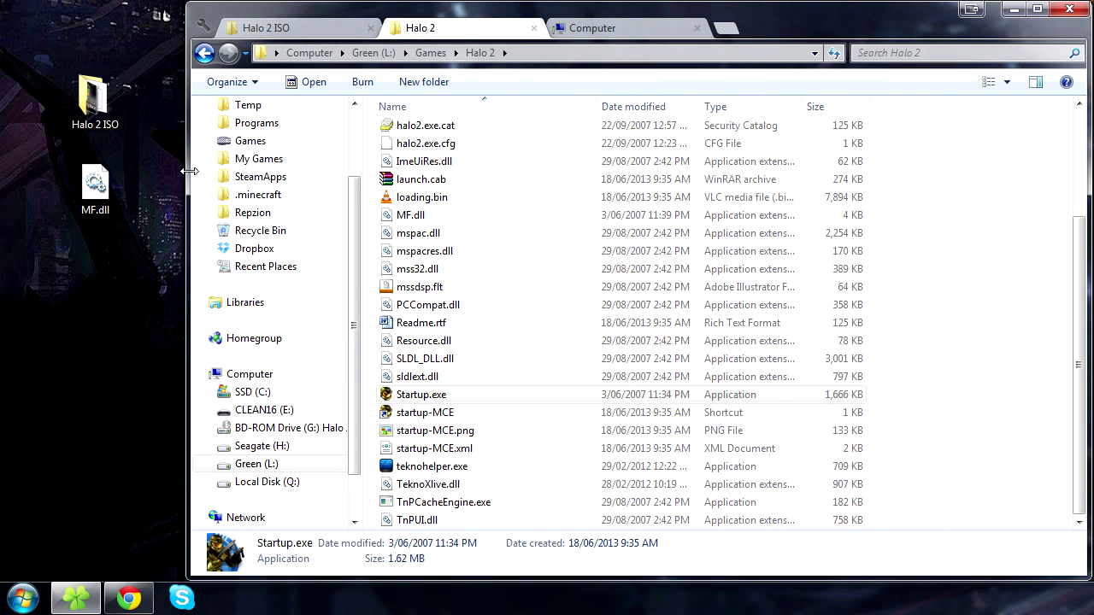
pyautogui.click(95, 186)
pyautogui.click(949, 294)
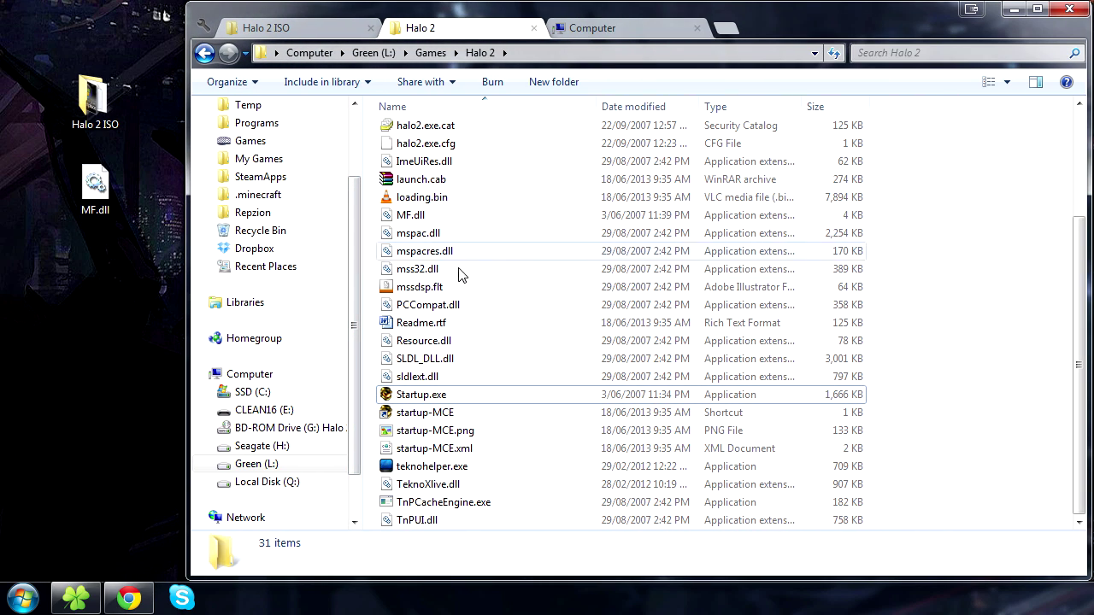
pyautogui.moveTo(94, 186)
pyautogui.mouseDown()
pyautogui.moveTo(312, 218)
pyautogui.moveTo(881, 253)
pyautogui.moveTo(99, 192)
pyautogui.mouseUp()
pyautogui.click(1053, 272)
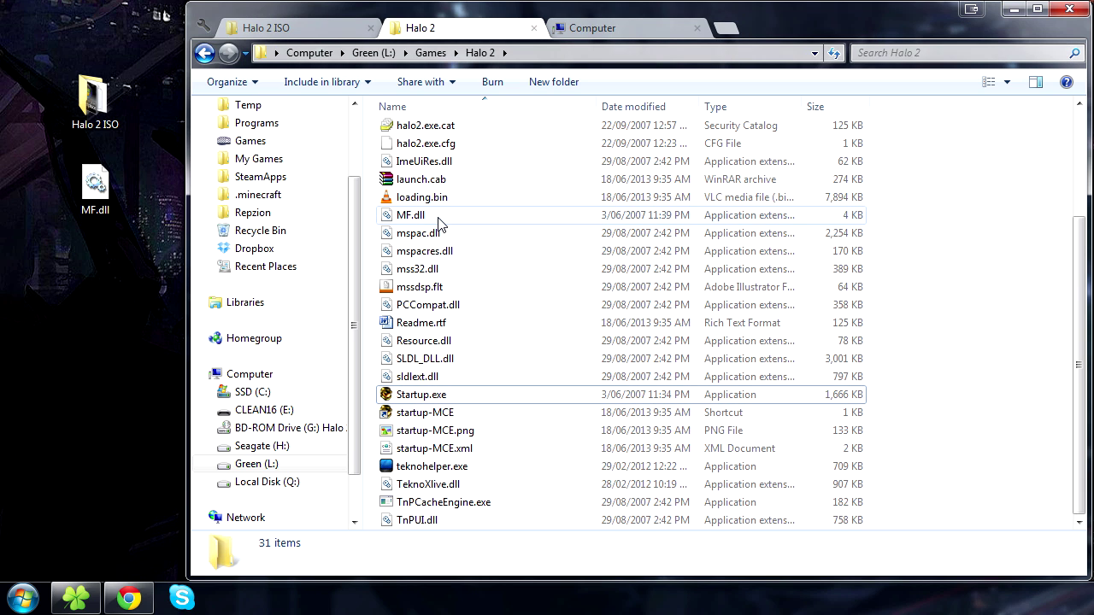
pyautogui.click(439, 220)
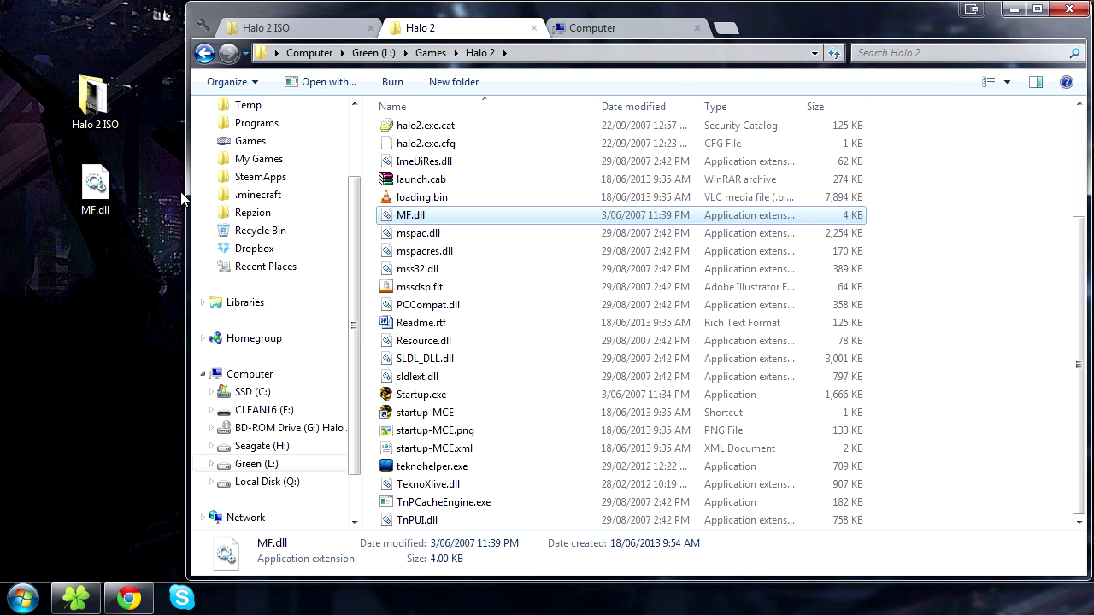
pyautogui.moveTo(185, 171); pyautogui.dragTo(1, 169)
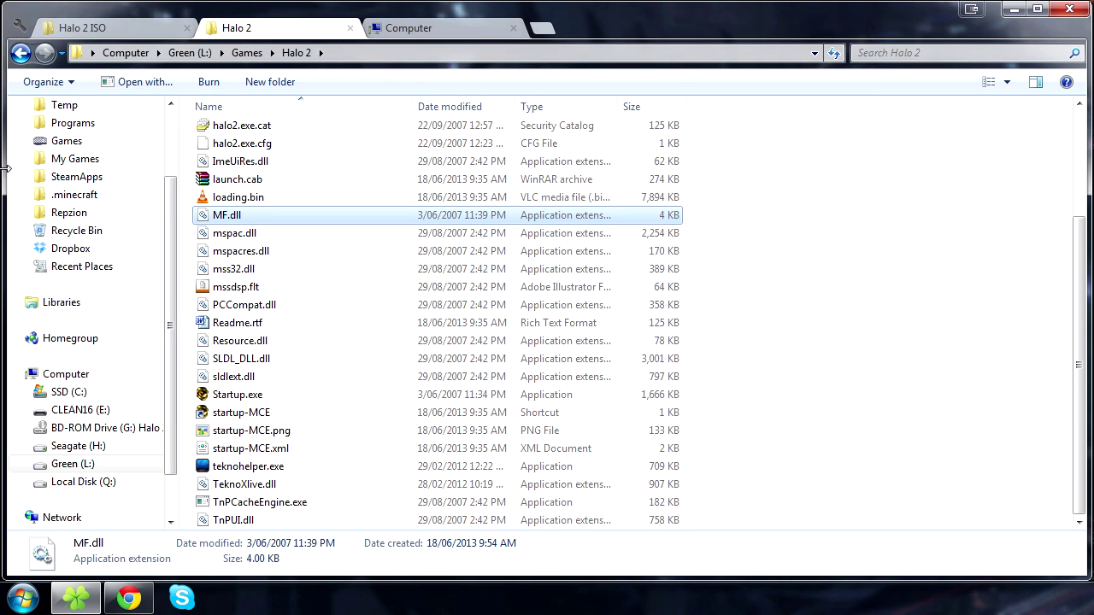
# Step: Find Halo 2 for Windows Vista with a system search for "halo 2", launch it and call up the Games for Windows LIVE guide
pyautogui.click(273, 397)
pyautogui.press('super')
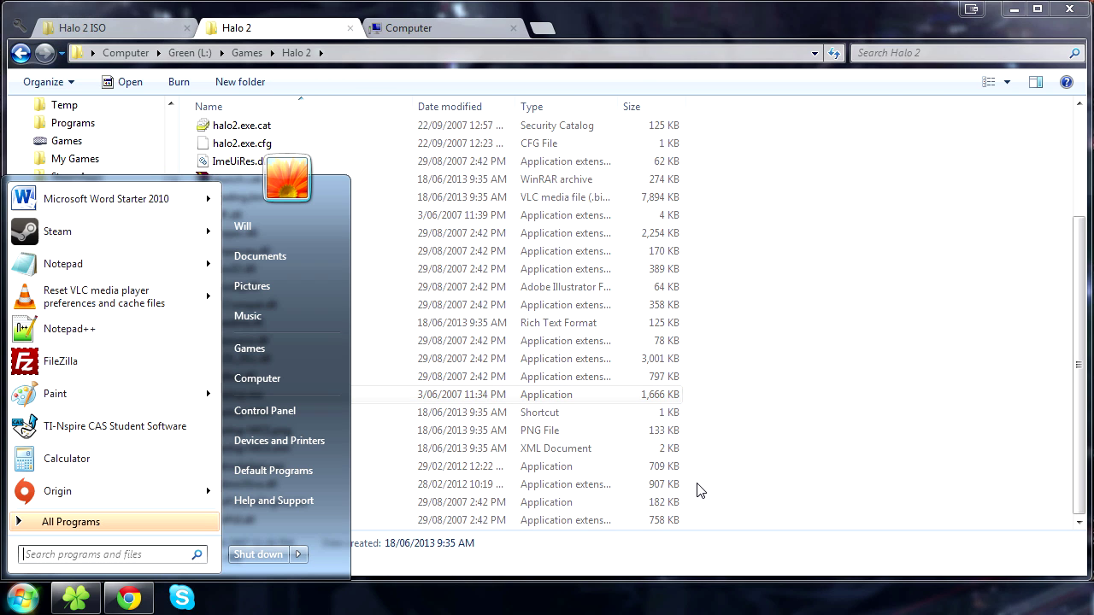
pyautogui.write('halo 2')
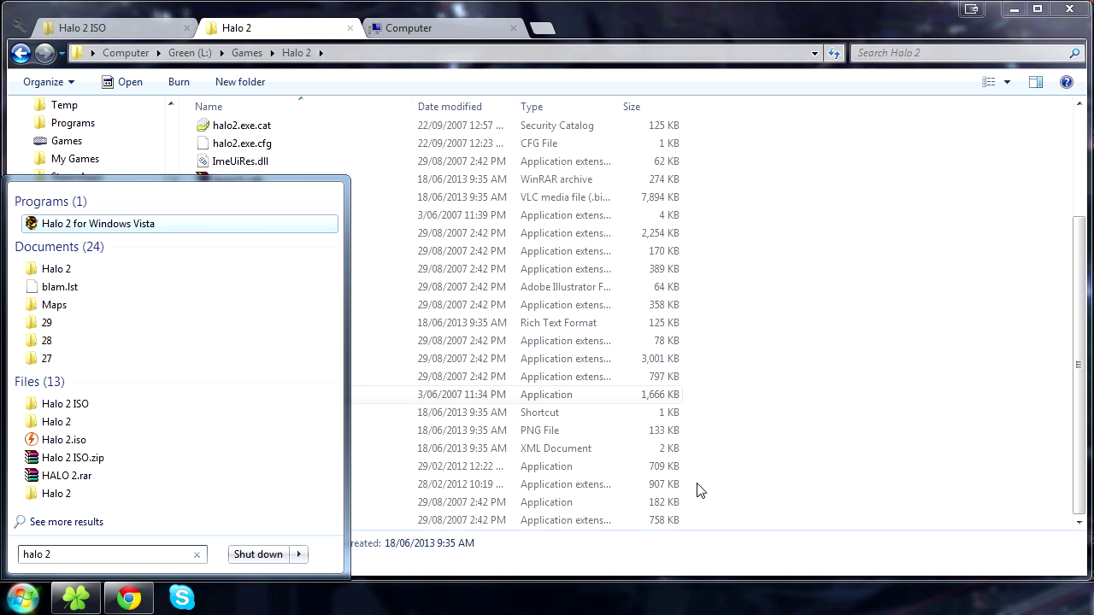
pyautogui.press('Return')
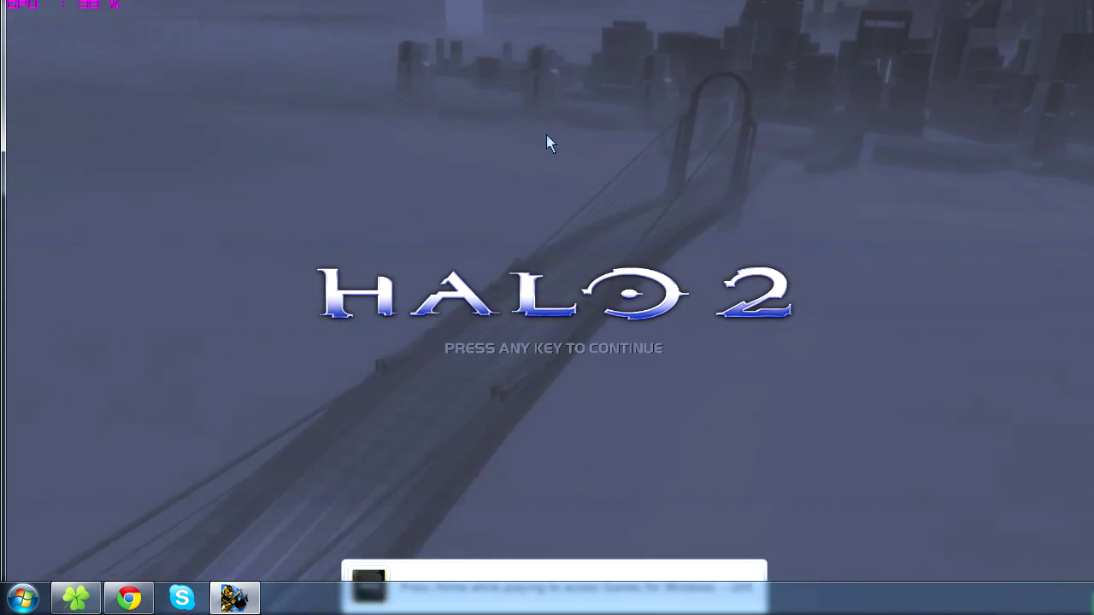
pyautogui.press('Home')
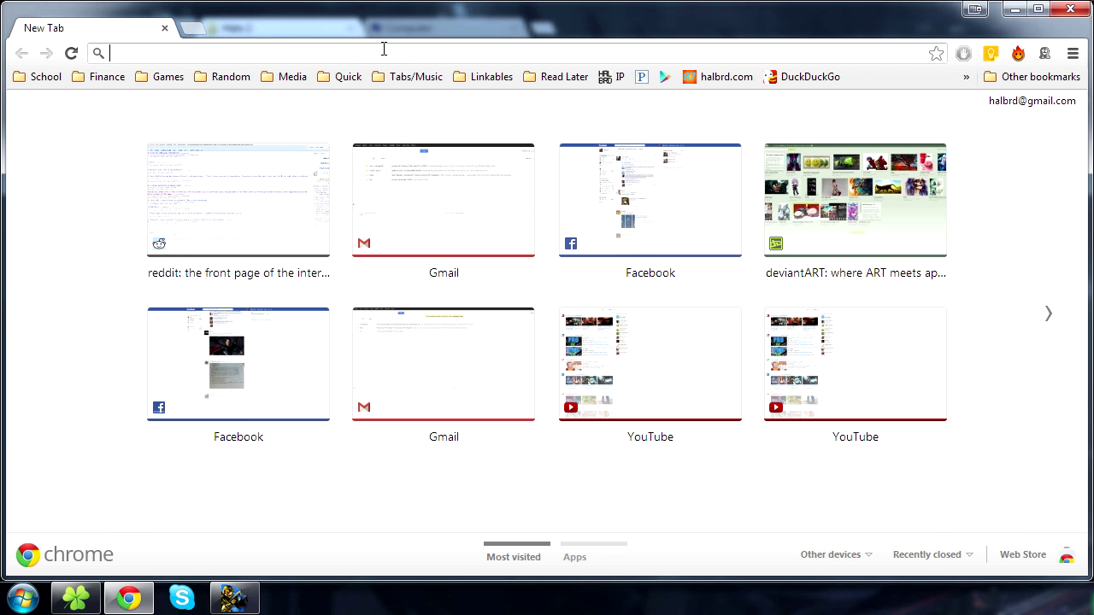
# Step: Search the web in Chrome for "halo 2 keys" and open the mpgh.net key list and the YouTube "10,000 Halo 2 Product Keys" result in new tabs
pyautogui.write('halo 2 ')
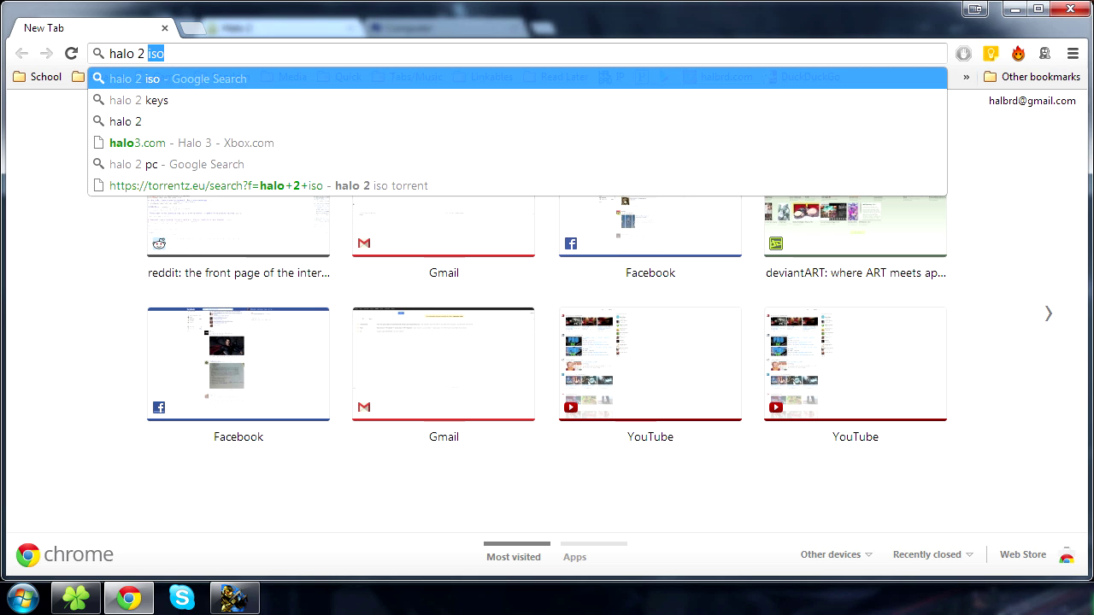
pyautogui.write('keys')
pyautogui.press('Return')
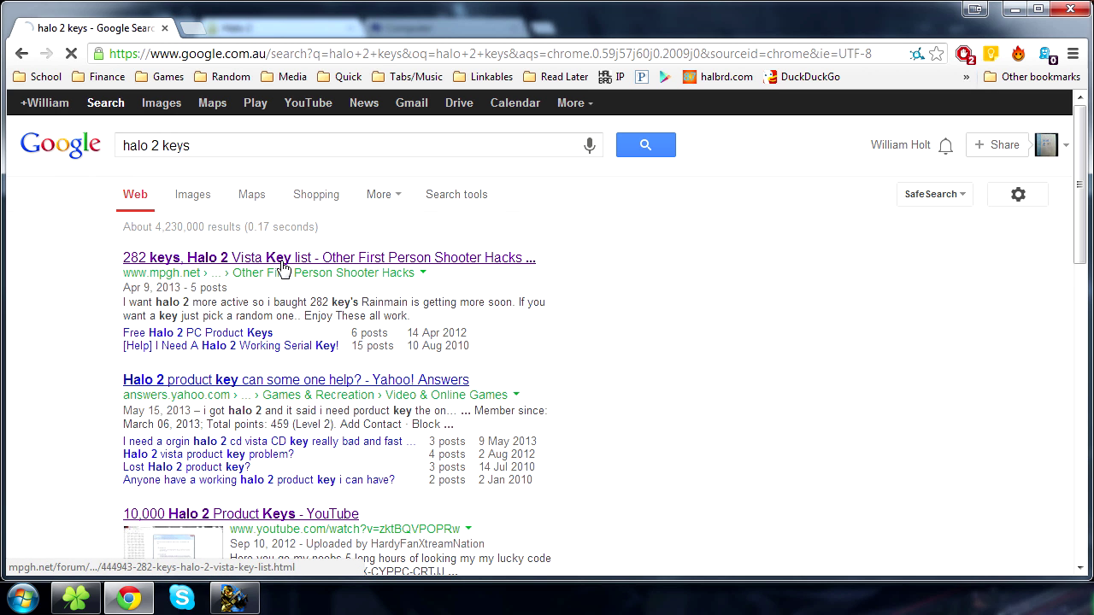
pyautogui.middleClick(280, 260)
pyautogui.scroll(-1, 285, 260)
pyautogui.middleClick(205, 428)
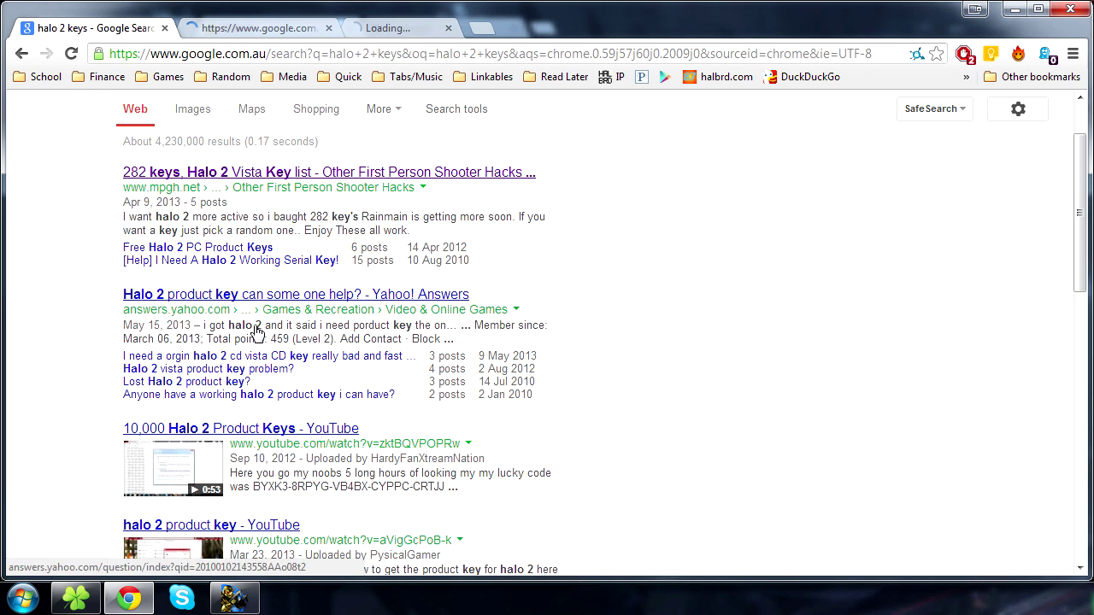
# Step: Expand the description of the "10,000 Halo 2 Product Keys" video and follow its link to the key list
pyautogui.click(388, 28)
pyautogui.scroll(-4, 338, 282)
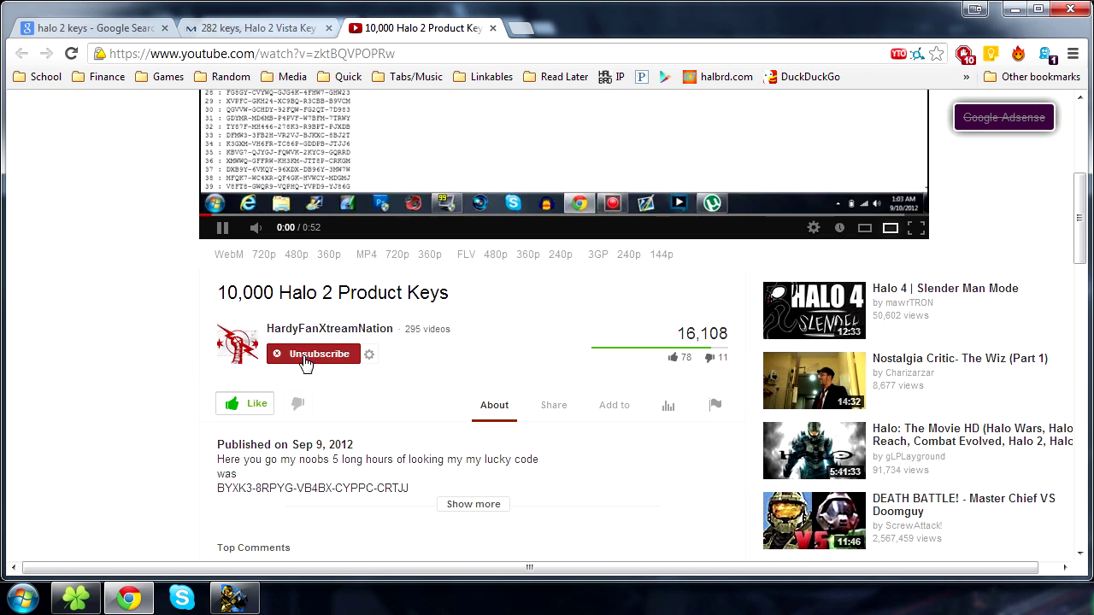
pyautogui.click(448, 504)
pyautogui.scroll(-2, 447, 499)
pyautogui.click(313, 334)
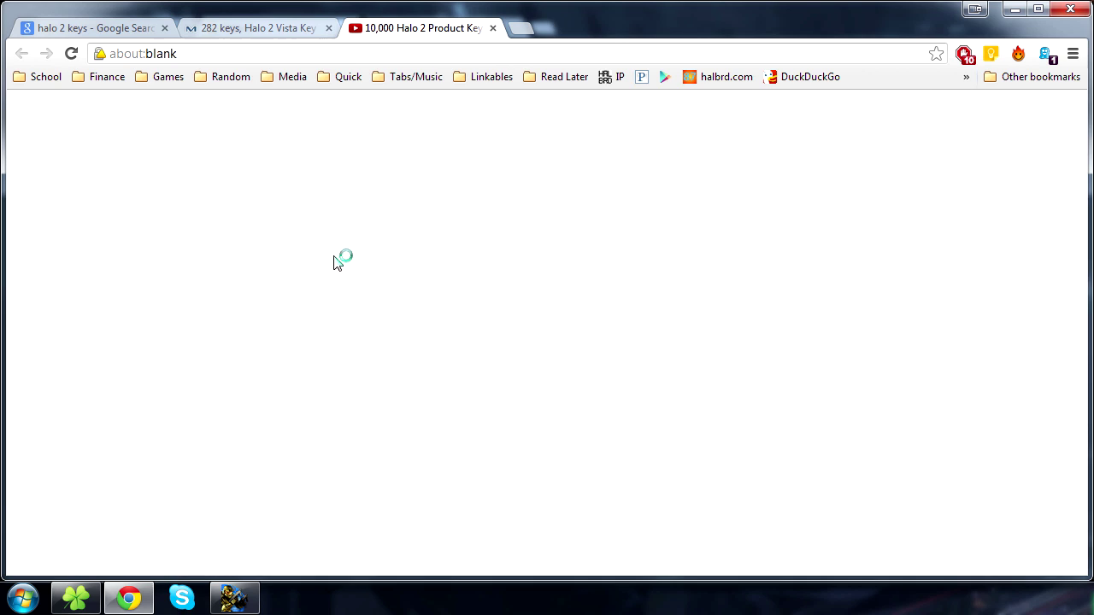
# Step: Examine the Halo 2 Vista key list posted in the mpgh.net forum thread
pyautogui.middleClick(396, 35)
pyautogui.click(297, 23)
pyautogui.click(387, 29)
pyautogui.click(301, 31)
pyautogui.scroll(-10, 313, 286)
pyautogui.scroll(-5, 414, 278)
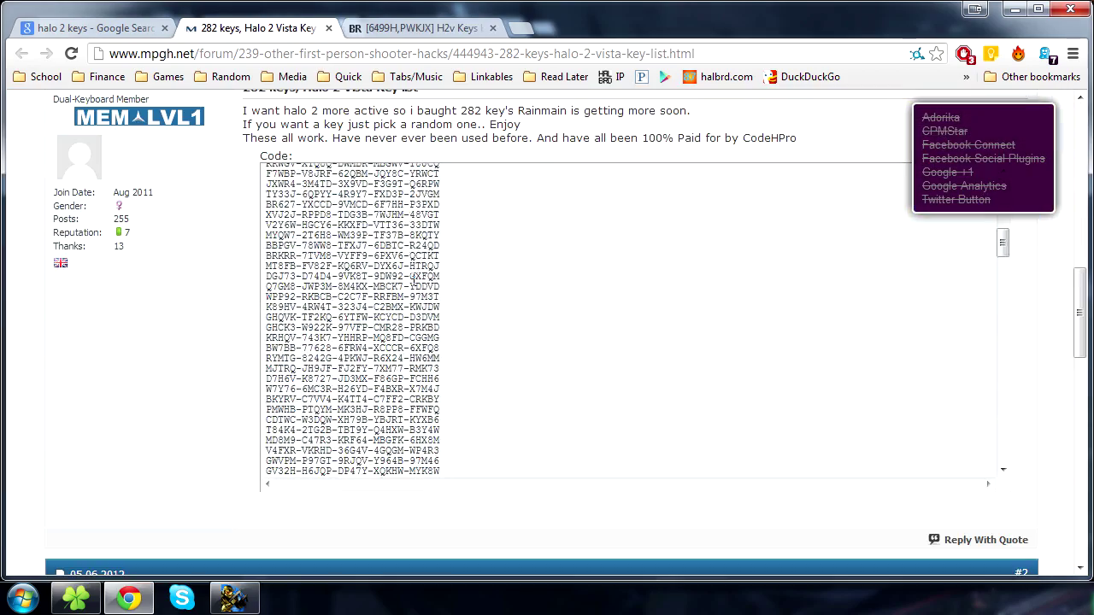
pyautogui.scroll(-4, 415, 275)
# Step: Look through the full H2v key list on binrand.com, comparing it with the mpgh.net list, and return to its beginning
pyautogui.click(393, 31)
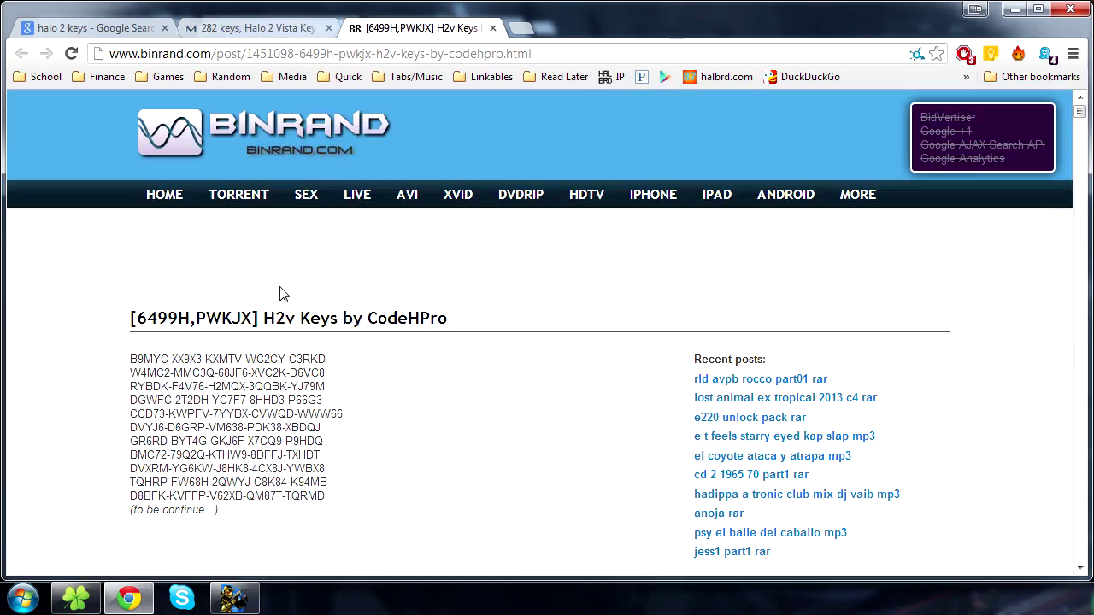
pyautogui.scroll(-15, 137, 306)
pyautogui.scroll(-10, 119, 318)
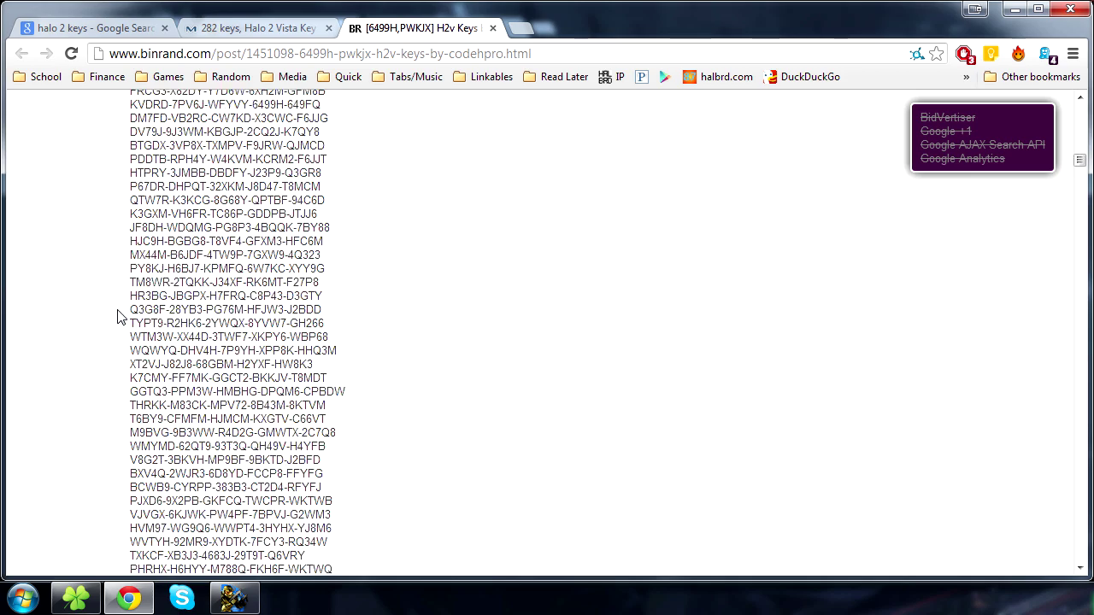
pyautogui.scroll(-5, 383, 270)
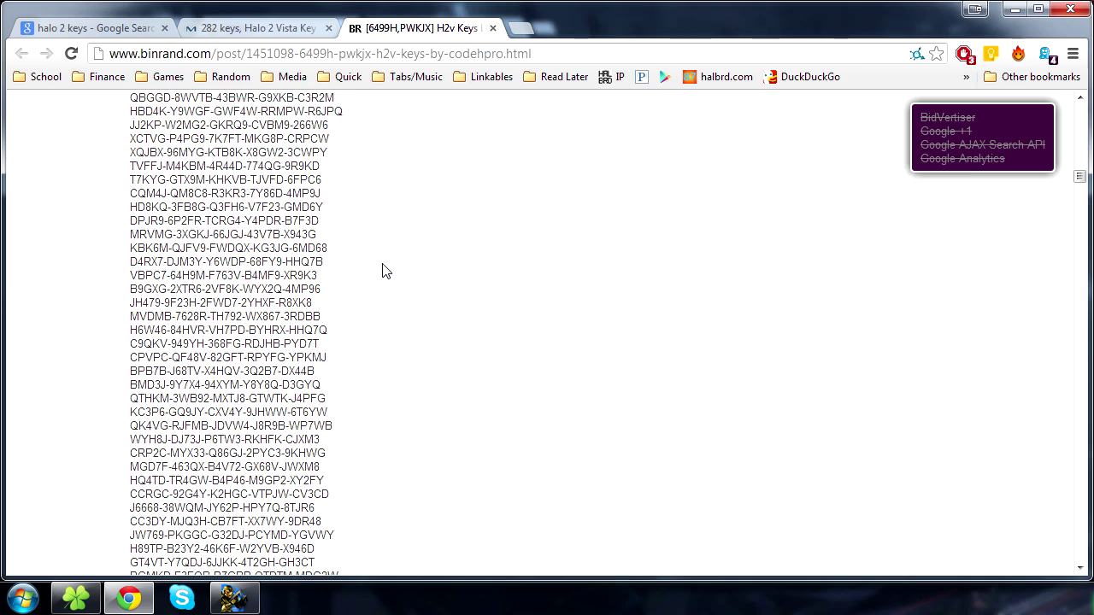
pyautogui.scroll(-4, 362, 192)
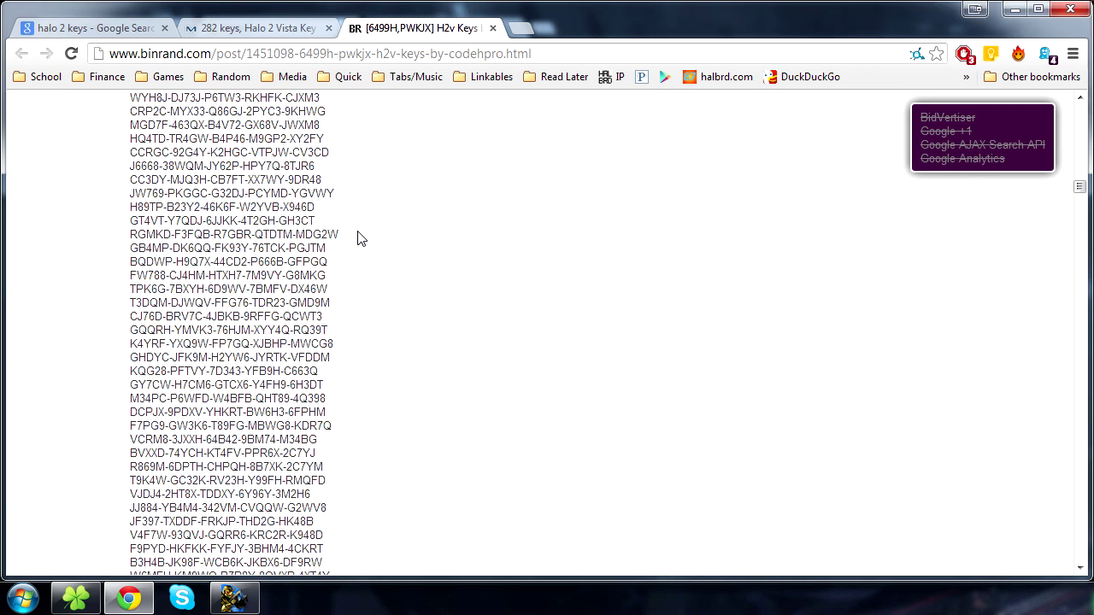
pyautogui.click(273, 17)
pyautogui.scroll(-3, 550, 306)
pyautogui.scroll(-5, 550, 306)
pyautogui.hotkey('ctrl', 'Tab')
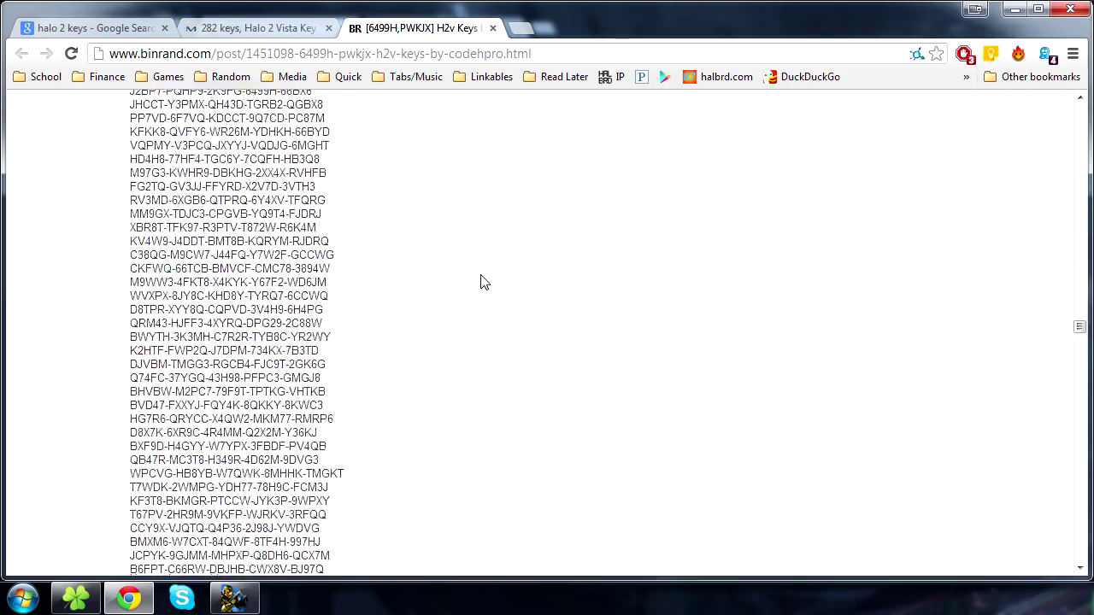
pyautogui.scroll(-10, 470, 295)
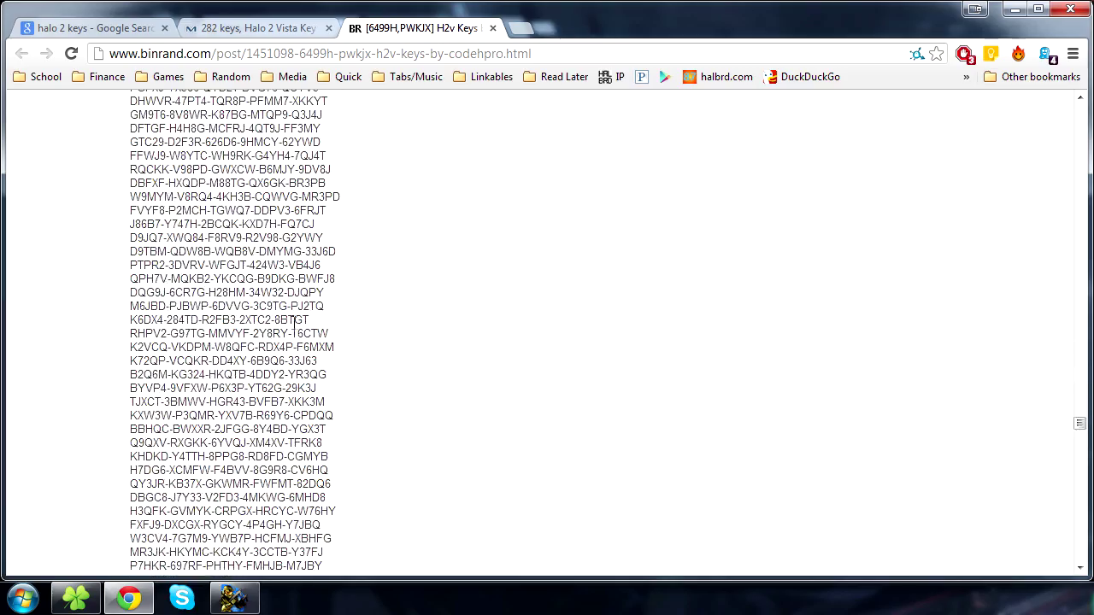
pyautogui.scroll(-12, 396, 227)
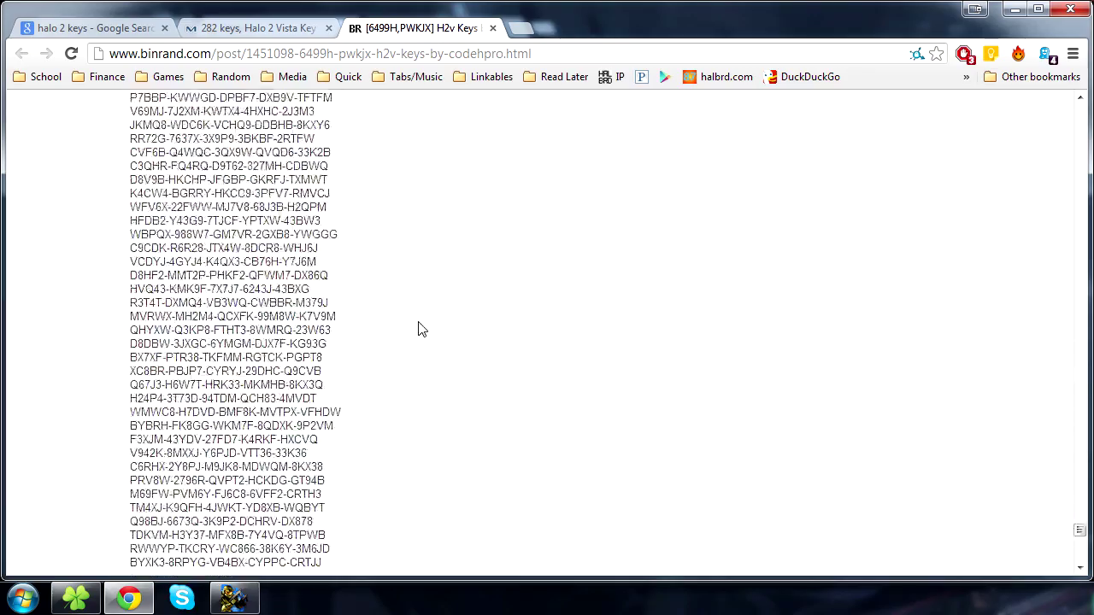
pyautogui.scroll(12, 419, 329)
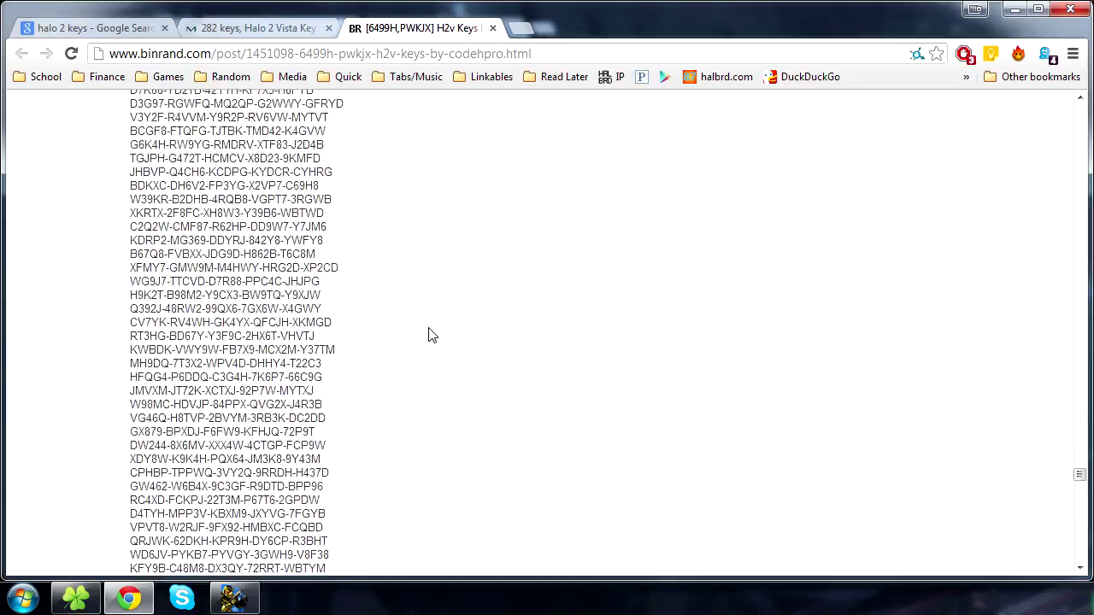
pyautogui.scroll(14, 431, 336)
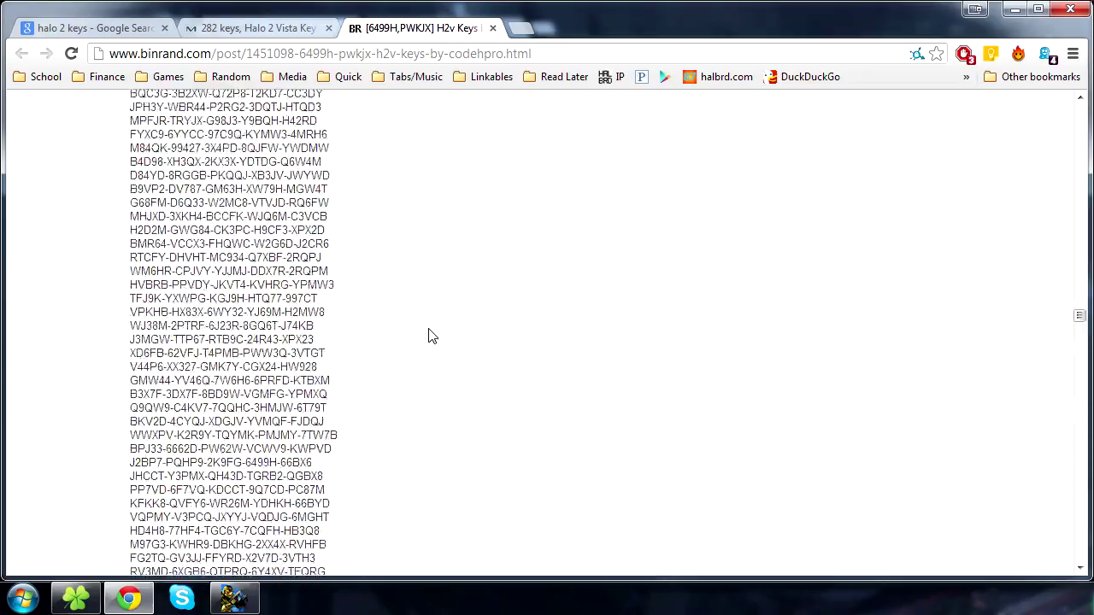
pyautogui.scroll(15, 431, 336)
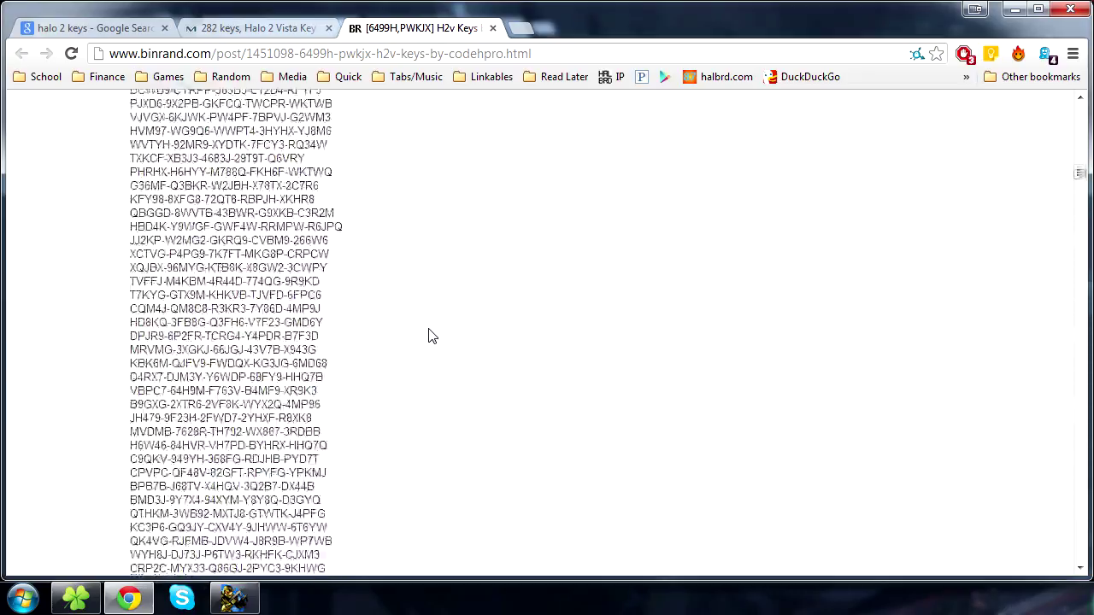
pyautogui.scroll(5, 431, 336)
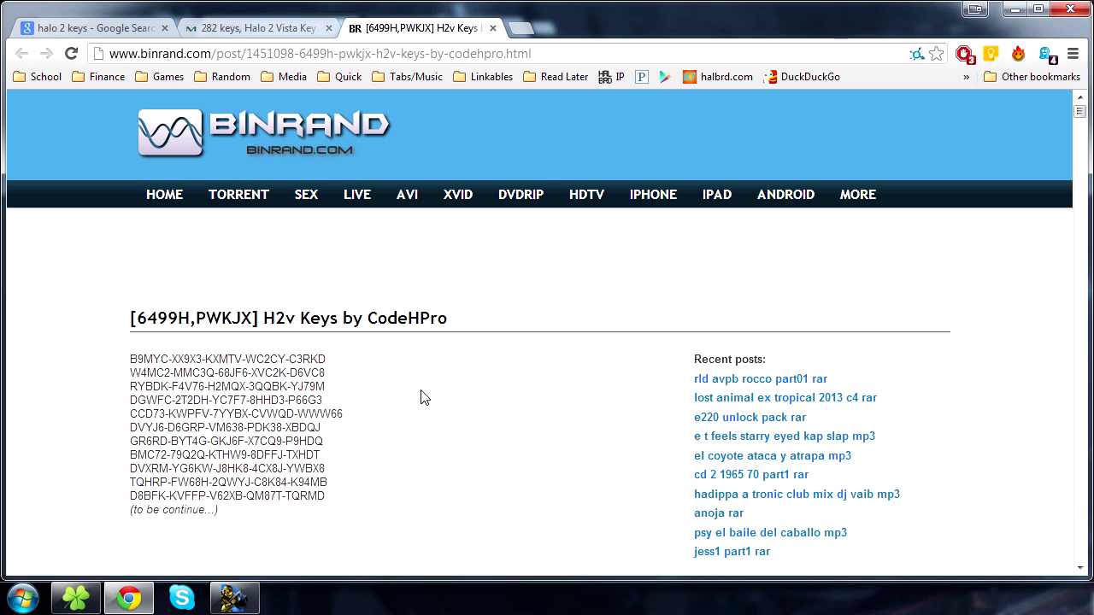
# Step: Minimize the browser to return to Halo 2, continue past the title screen and choose the existing custom player profile
pyautogui.click(1015, 9)
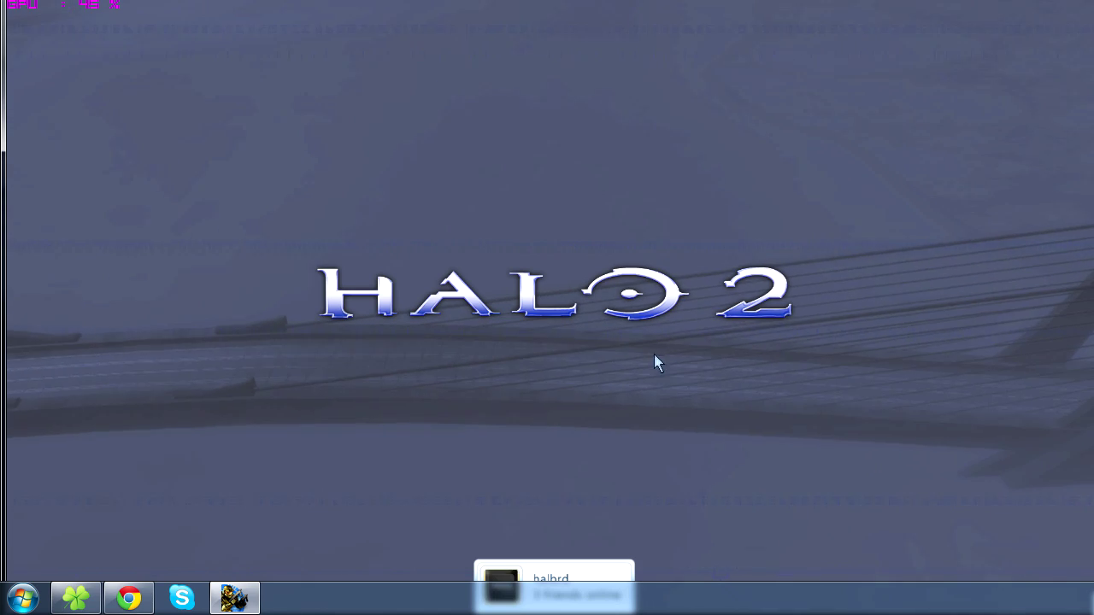
pyautogui.click(576, 363)
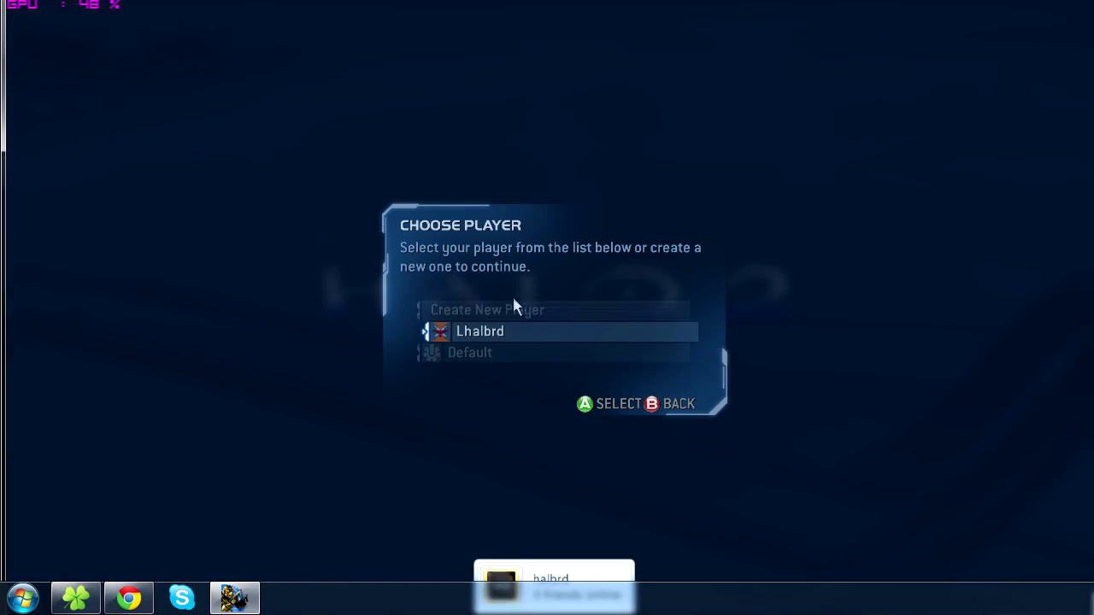
pyautogui.click(513, 332)
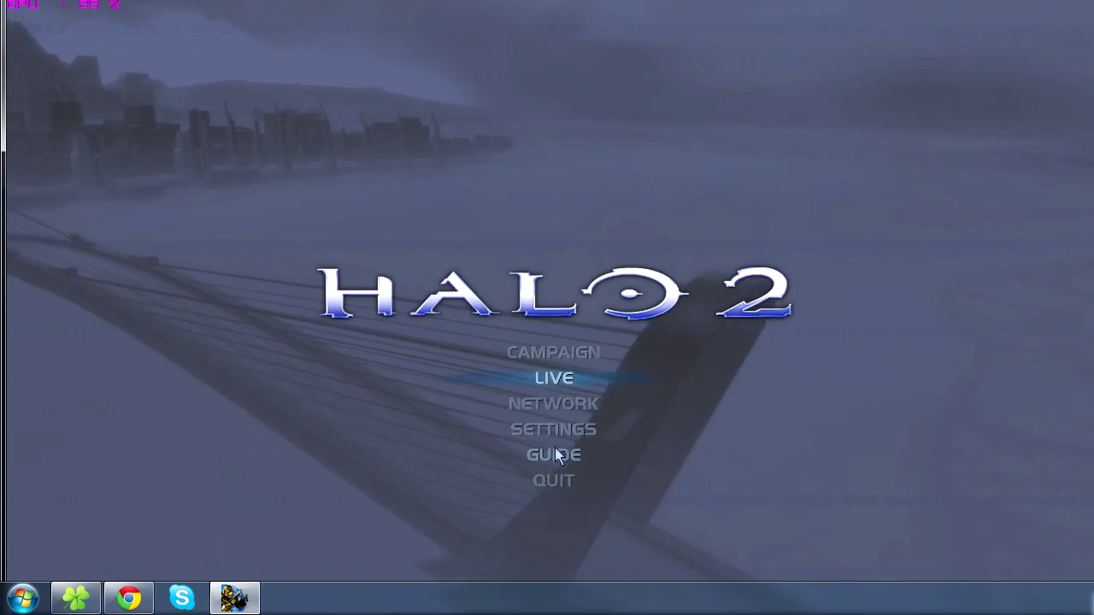
# Step: Set the game volume to 4 in the Halo 2 audio settings and return to the main menu
pyautogui.click(555, 428)
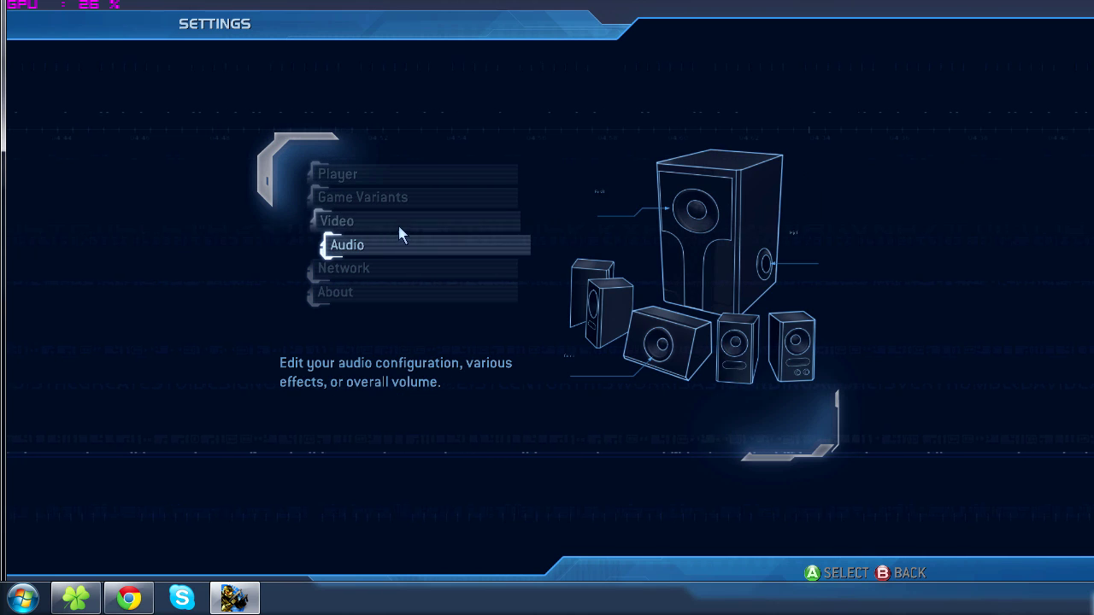
pyautogui.click(376, 248)
pyautogui.click(566, 142)
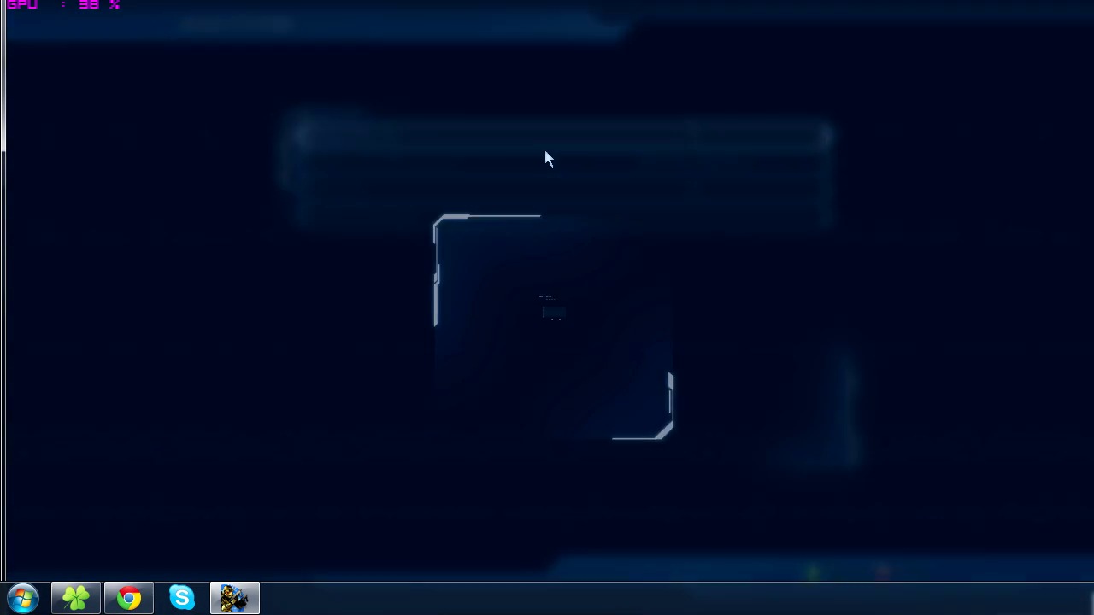
pyautogui.click(526, 328)
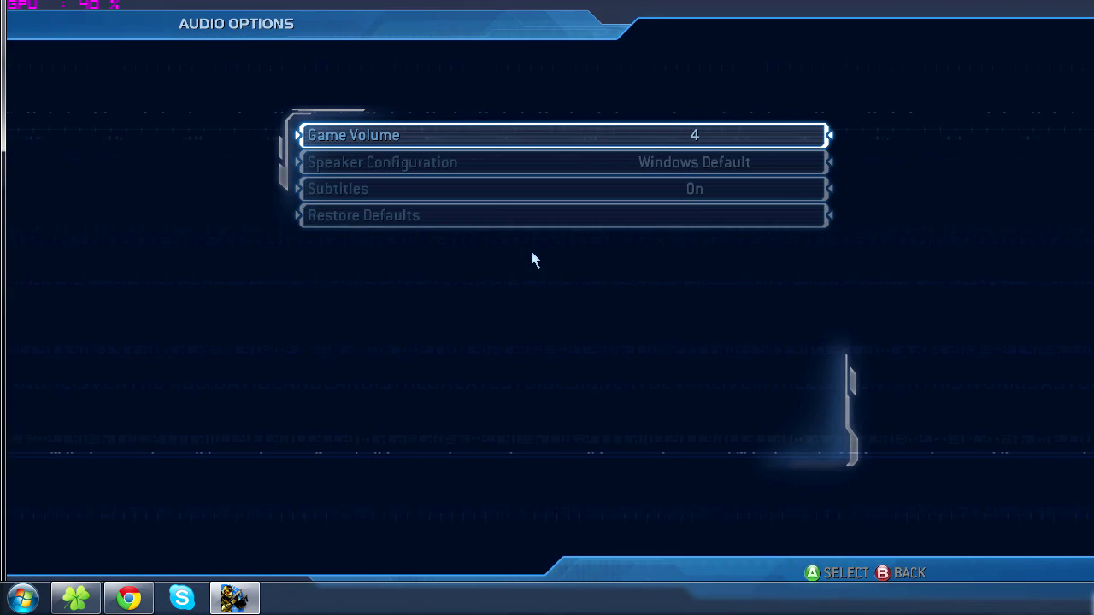
pyautogui.press('Escape')
pyautogui.press('Escape')
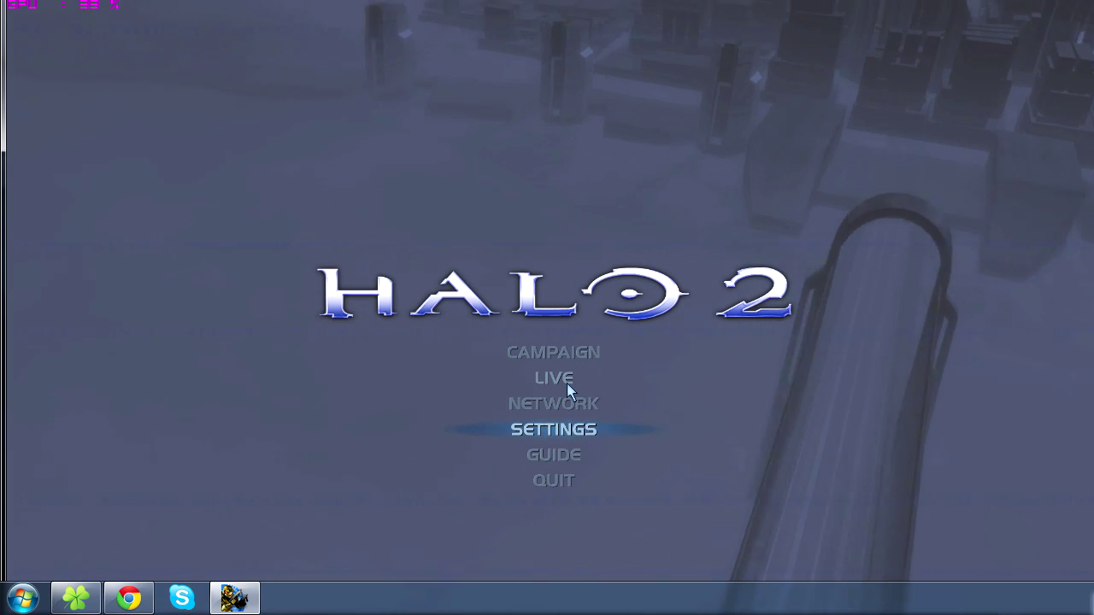
# Step: Browse the LIVE games and sort the server list by player count with the fullest server first
pyautogui.click(568, 387)
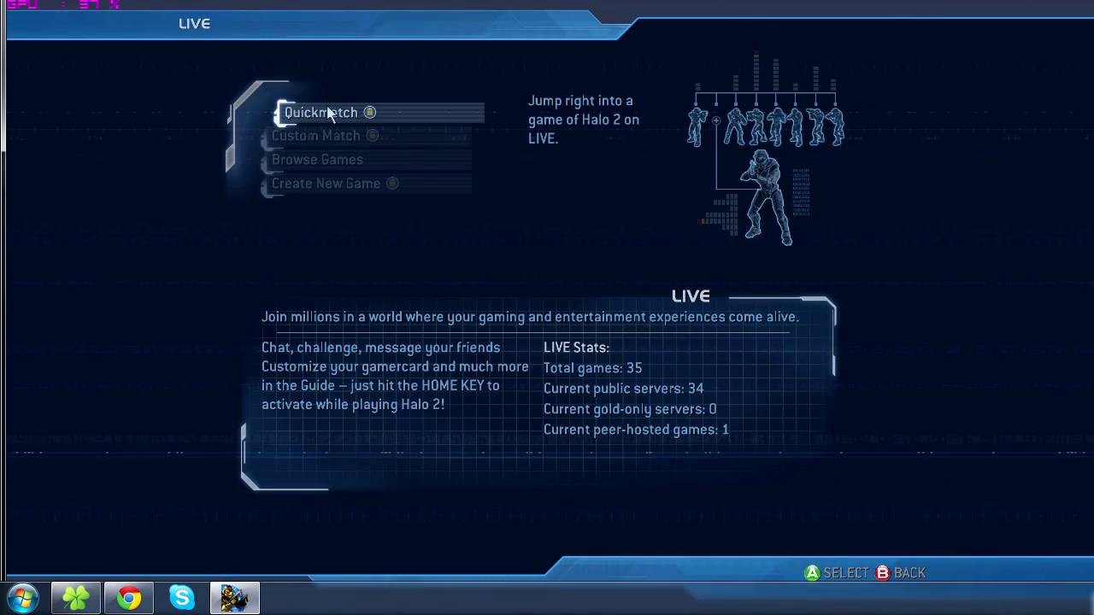
pyautogui.click(342, 162)
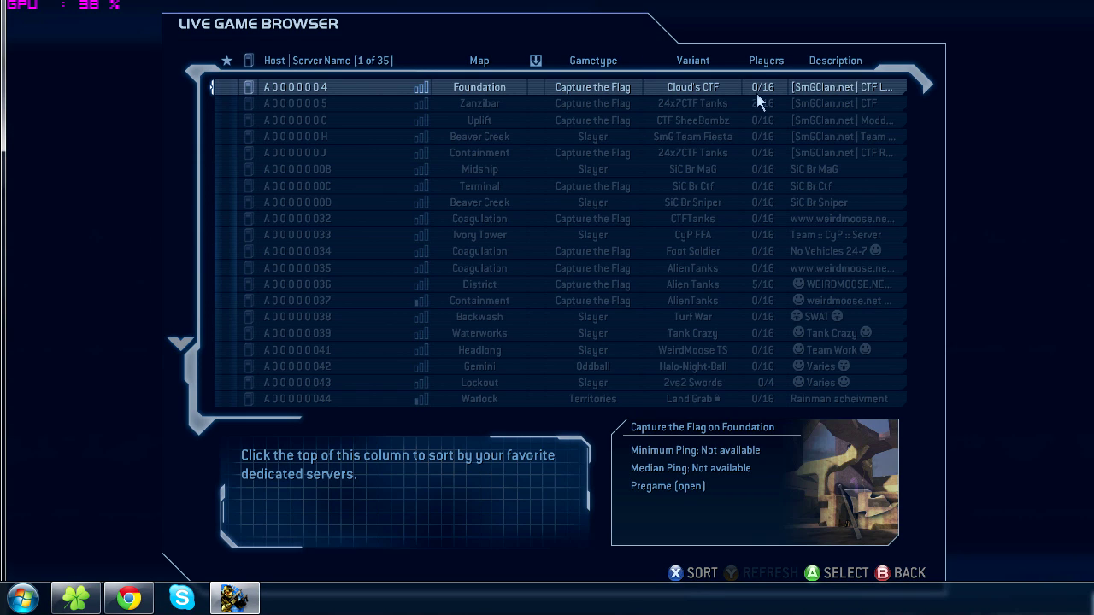
pyautogui.click(754, 100)
pyautogui.click(759, 111)
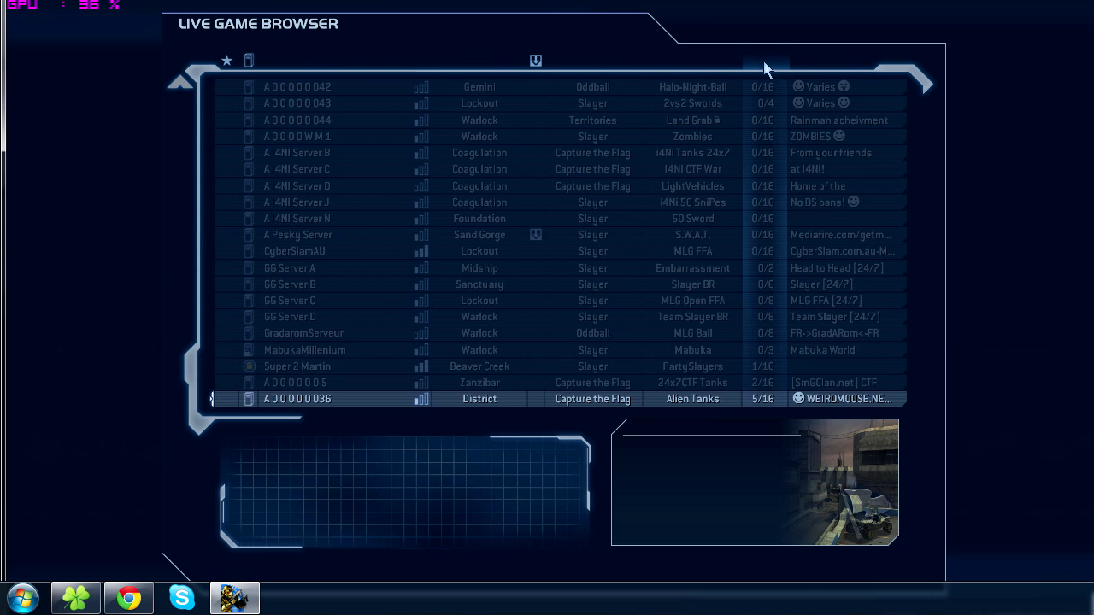
pyautogui.scroll(5, 758, 103)
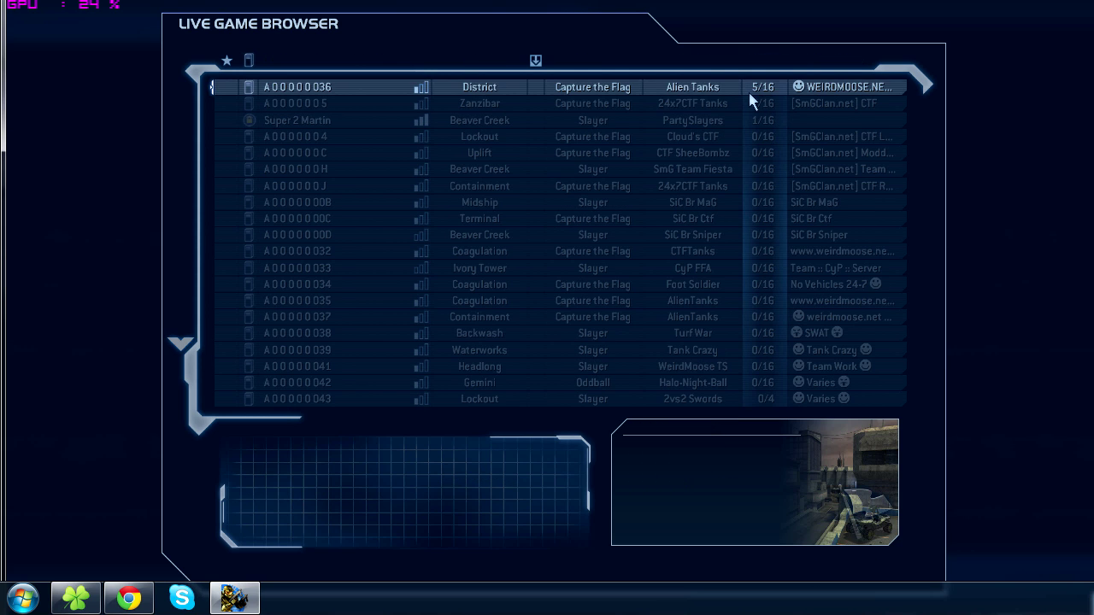
# Step: Join the Alien Tanks Capture the Flag game on District and bring up the Games for Windows LIVE guide
pyautogui.click(729, 91)
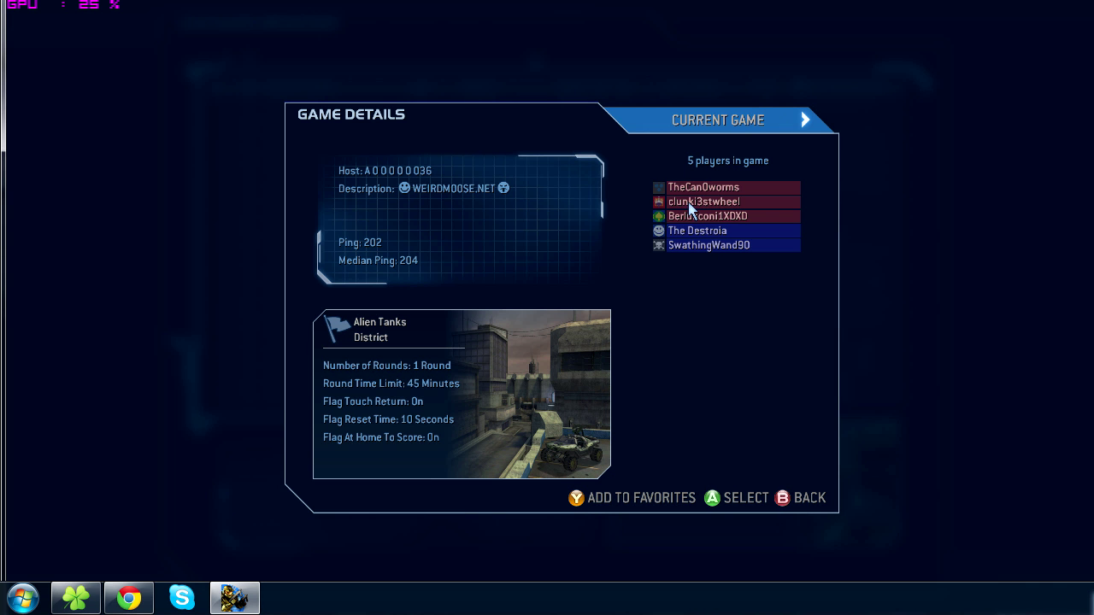
pyautogui.click(740, 498)
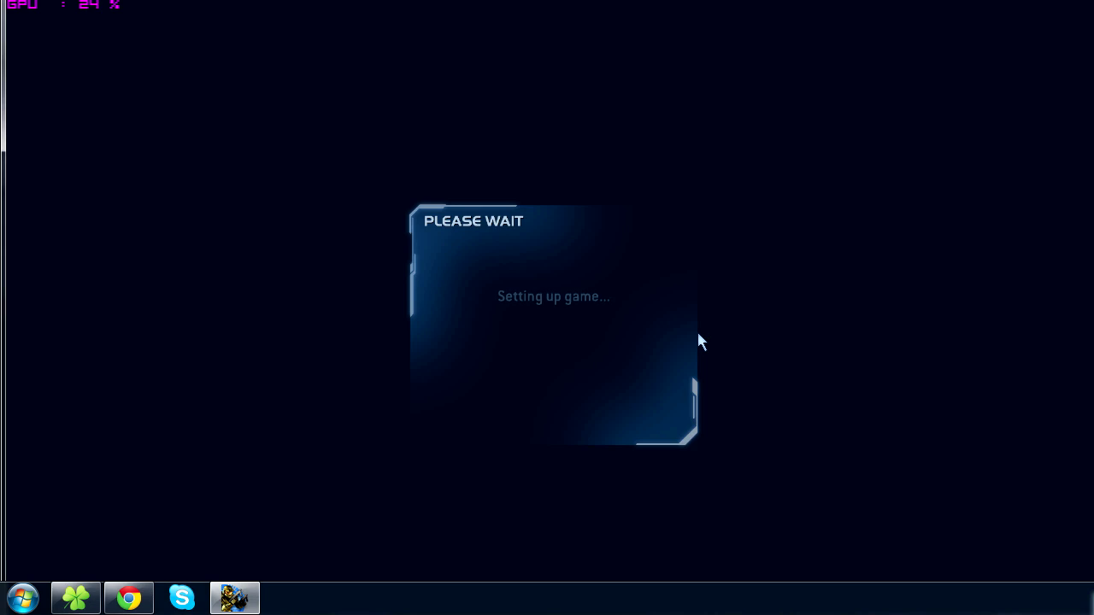
pyautogui.press('Home')
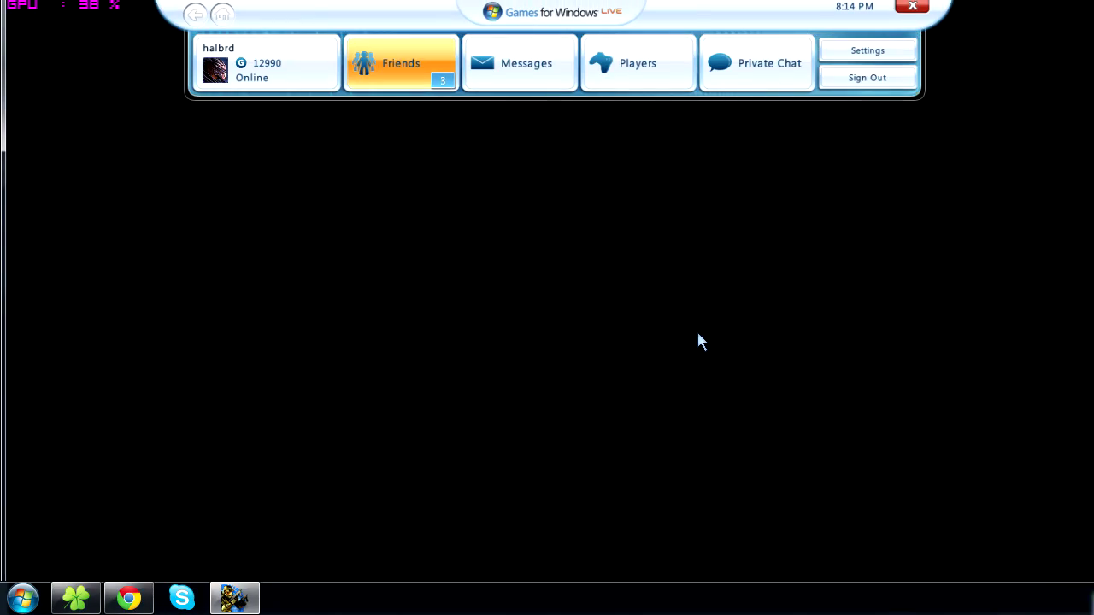
# Step: Close the Games for Windows LIVE guide and walk down from the District rooftop into the parking level below
pyautogui.press('Home')
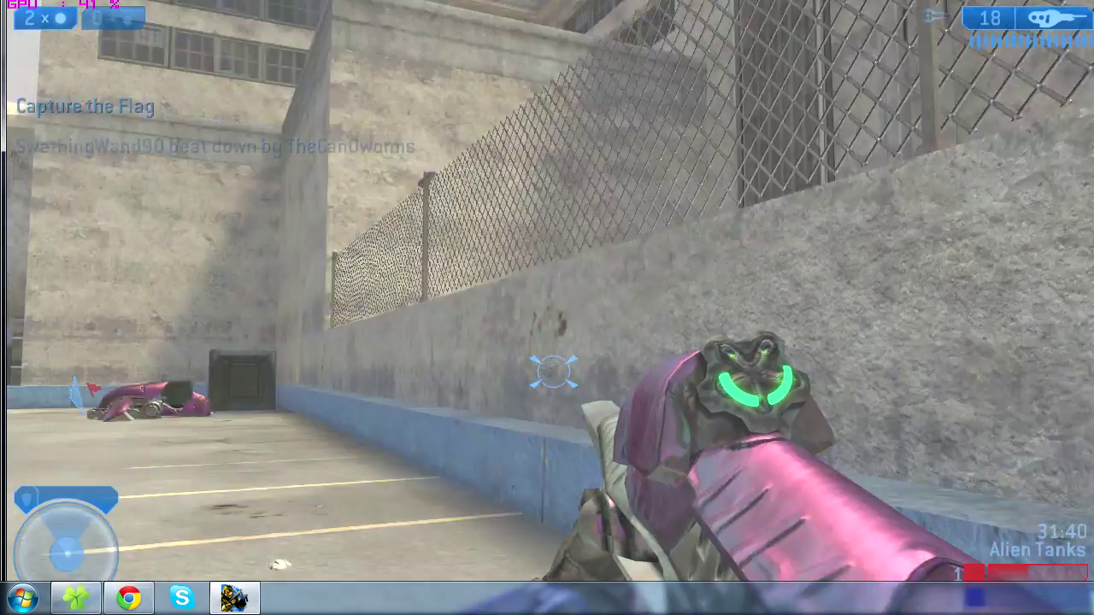
pyautogui.press('w')
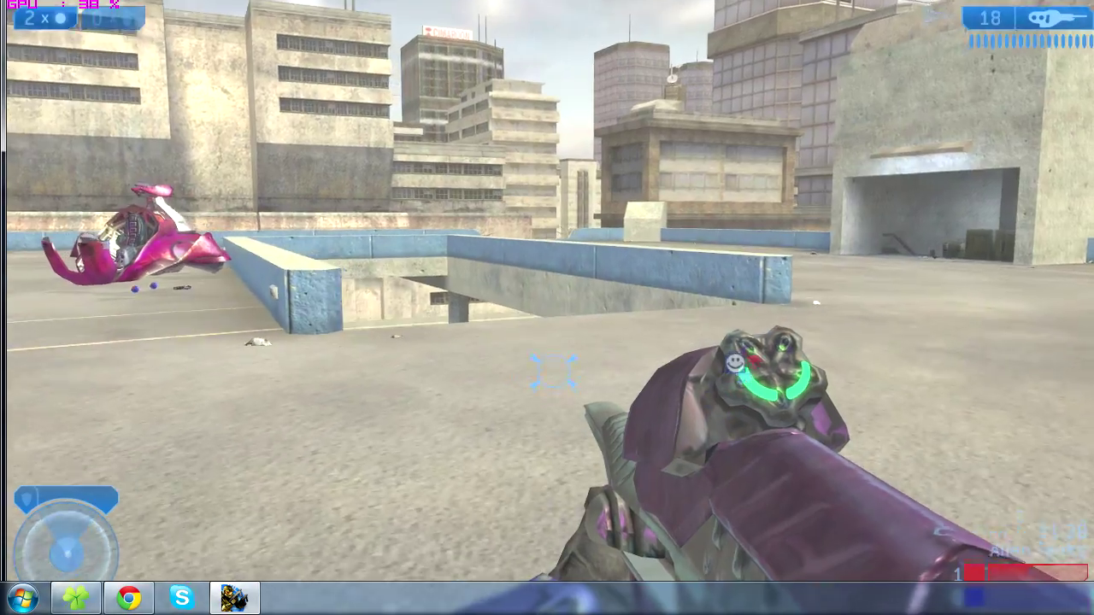
pyautogui.press('w')
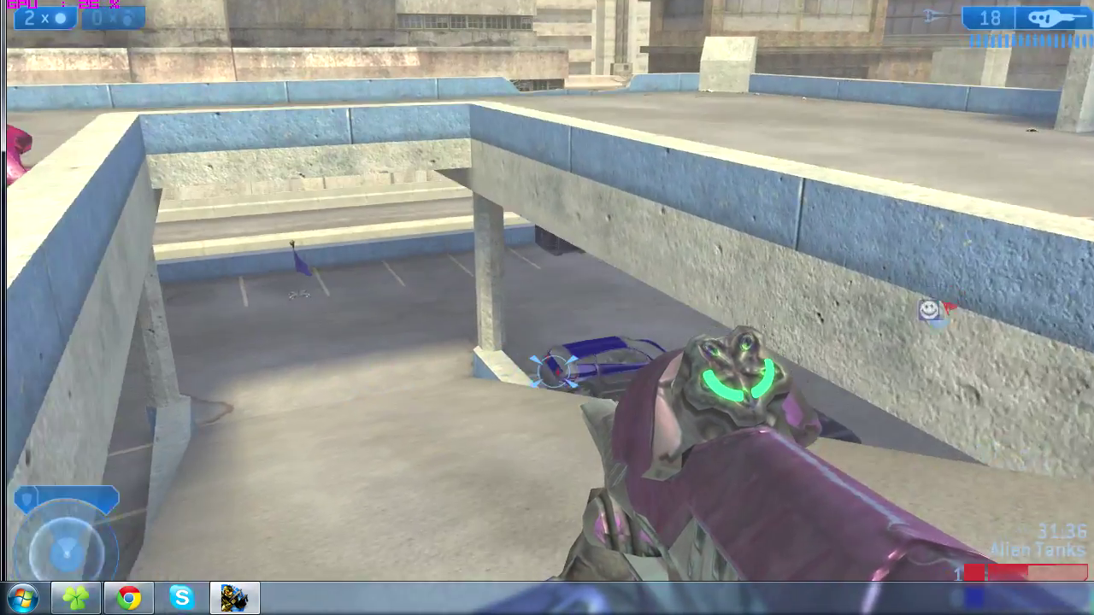
pyautogui.press('w')
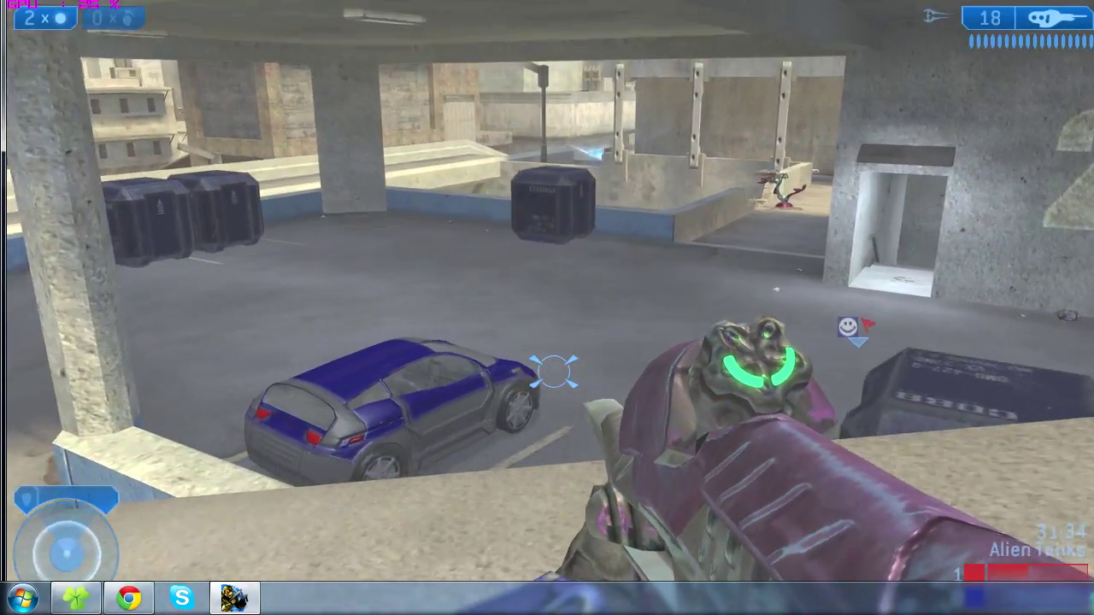
pyautogui.press('w')
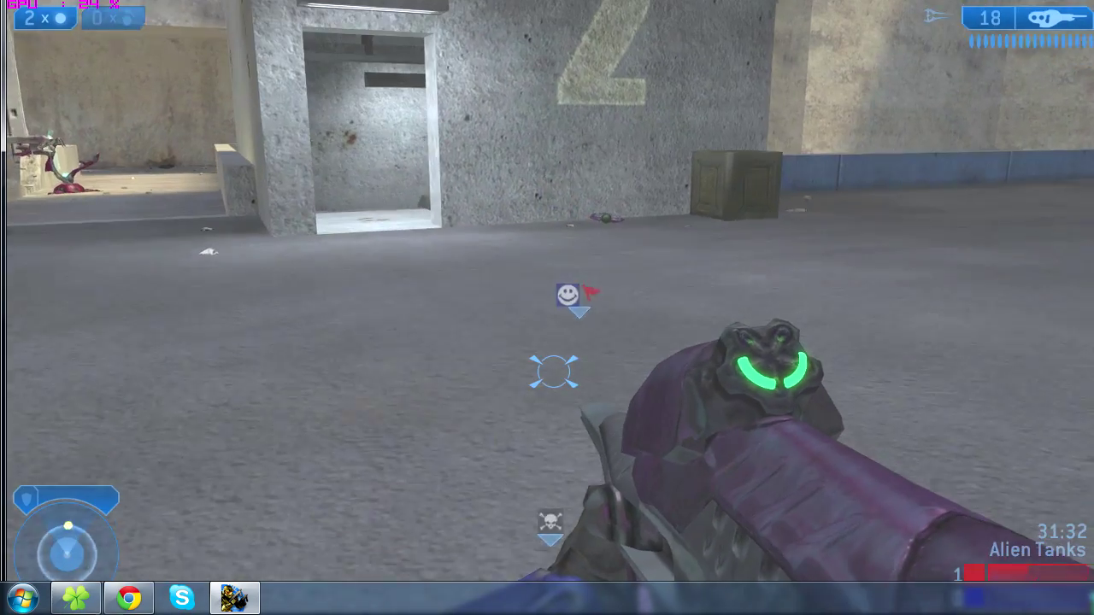
# Step: Leave the Alien Tanks Capture the Flag match in progress
pyautogui.press('Escape')
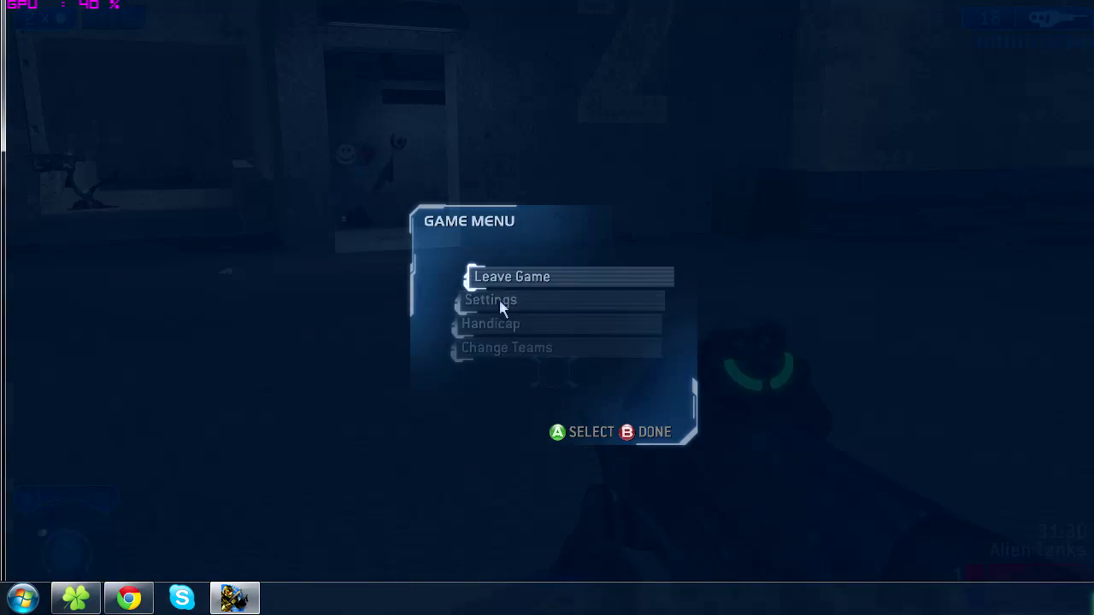
pyautogui.click(502, 287)
pyautogui.click(510, 370)
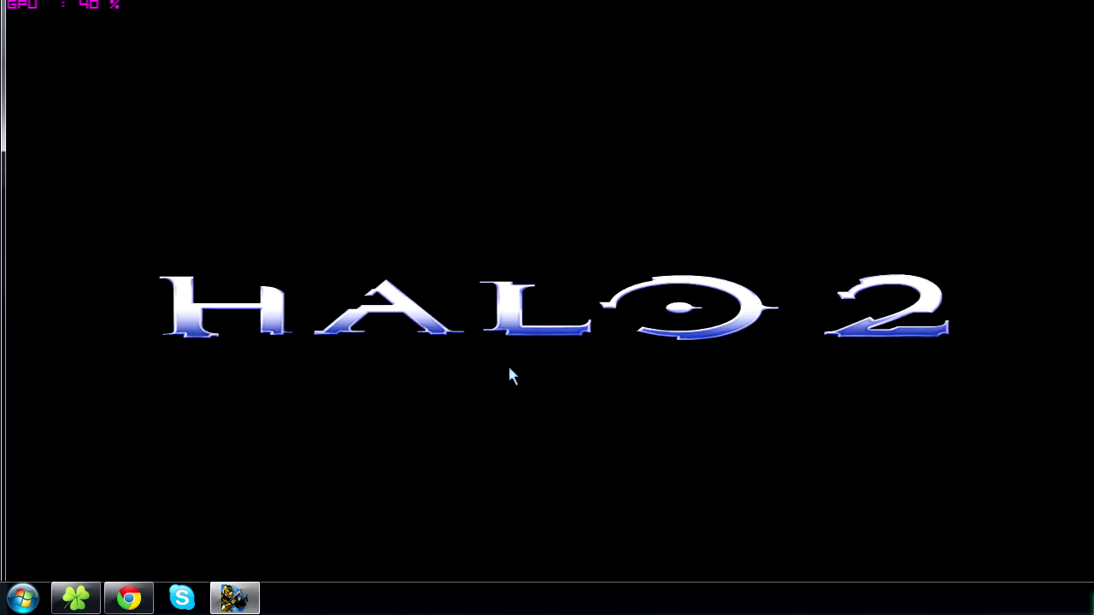